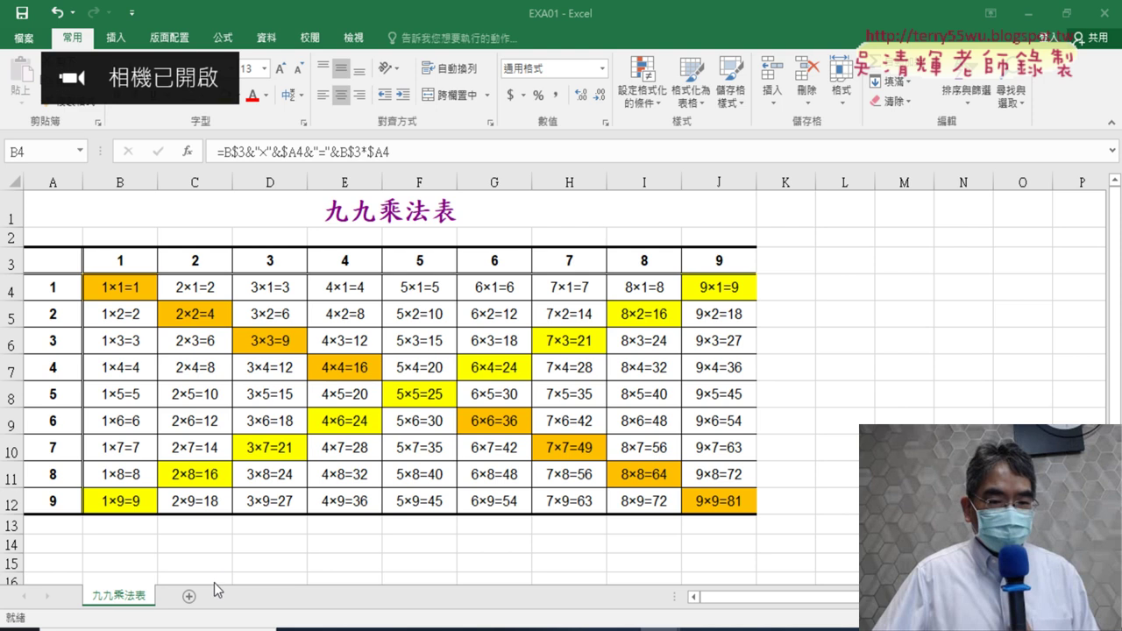
Ctrl-drag the 九九乘法表 tab to create 九九乘法表 (2) right after the original
{"action": "left_click", "coordinate": [140, 599]}
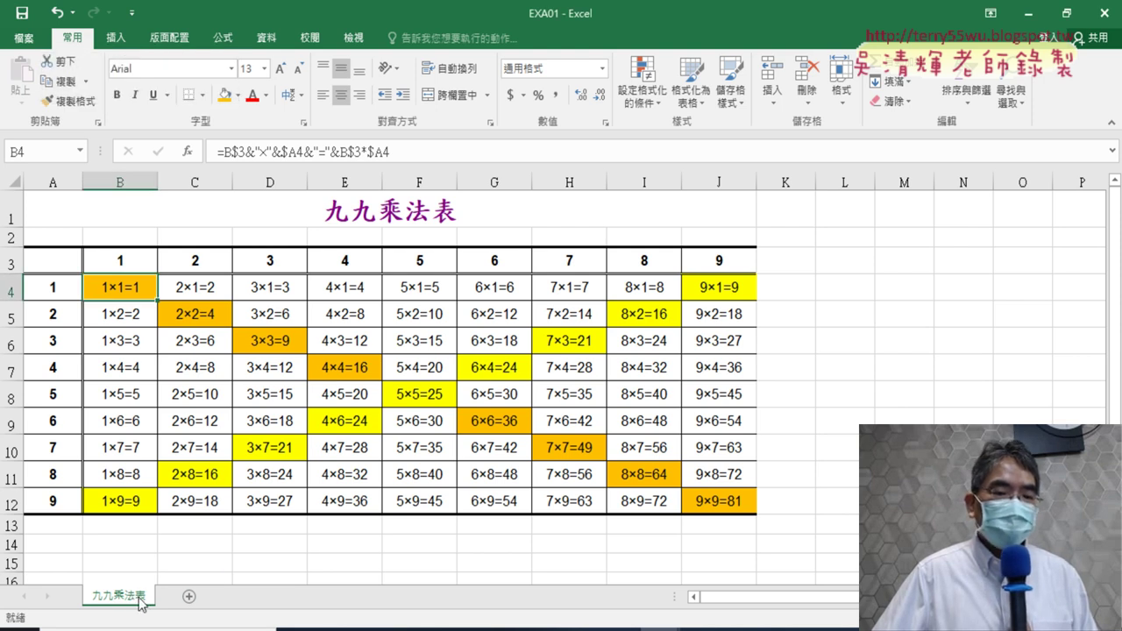
{"action": "left_click_drag", "start_coordinate": [141, 603], "coordinate": [203, 601]}
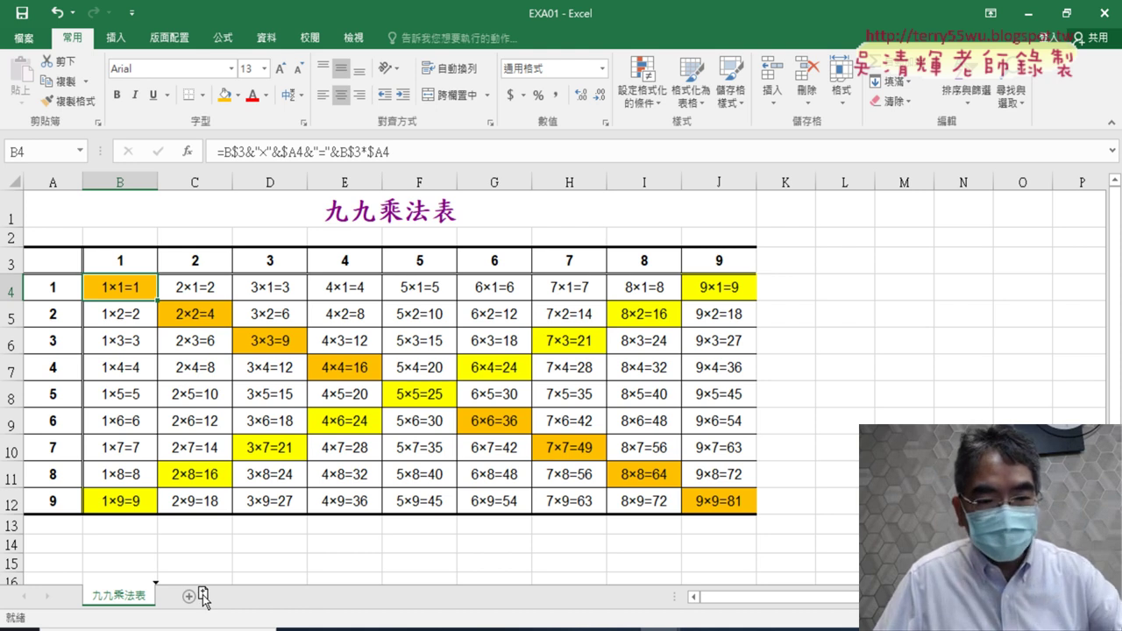
{"action": "left_click_drag", "start_coordinate": [203, 602], "coordinate": [235, 601]}
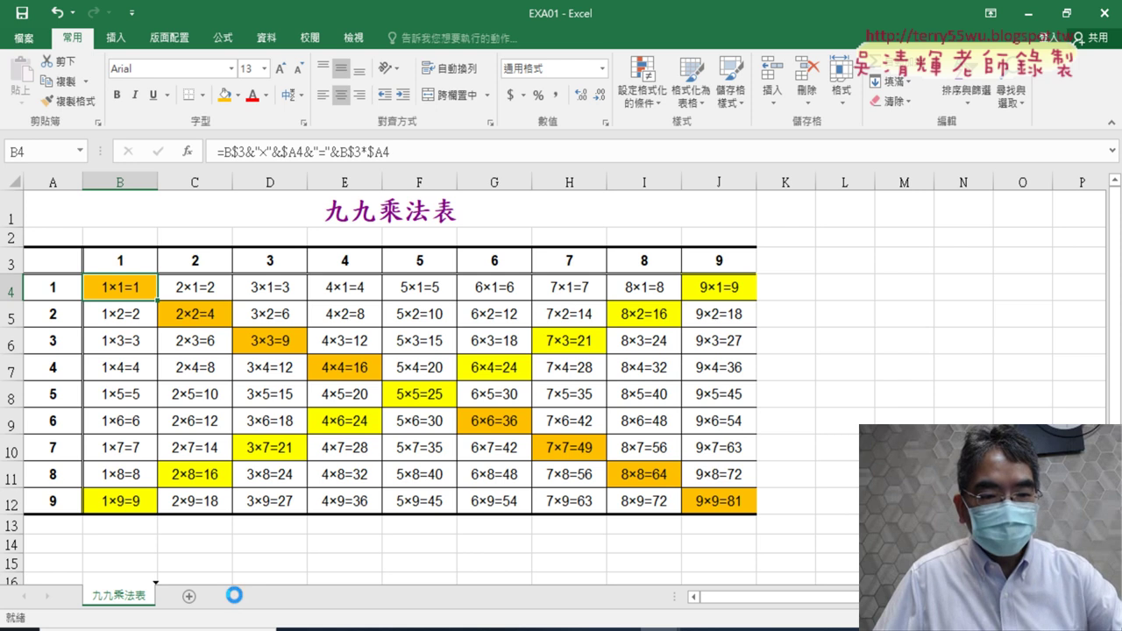
{"action": "left_click_drag", "start_coordinate": [235, 598], "coordinate": [235, 599]}
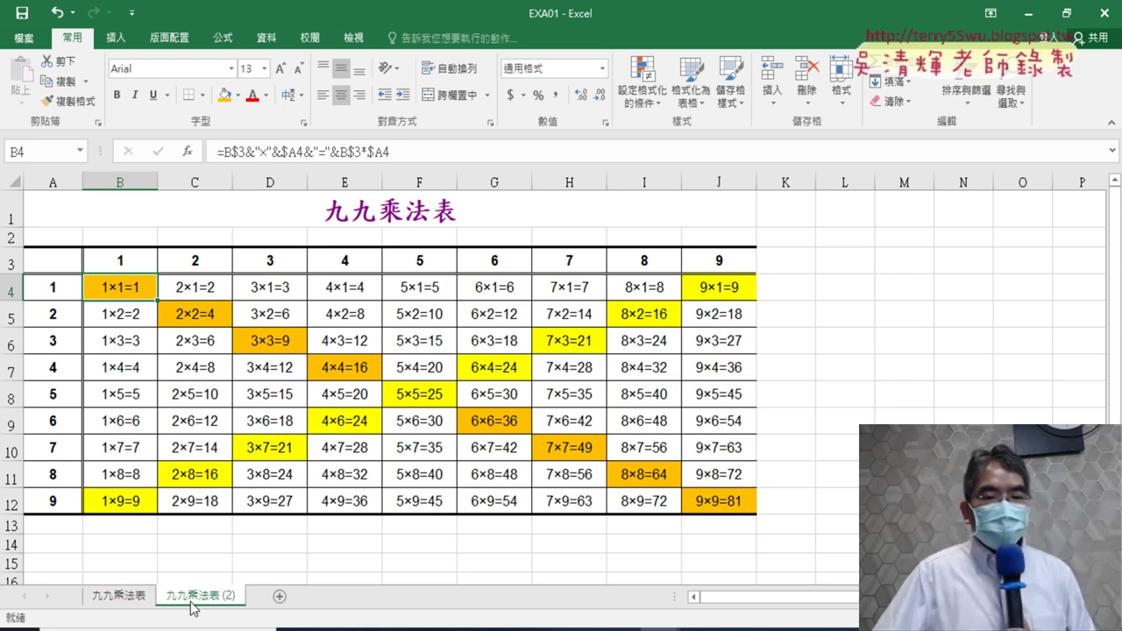
Switch back and forth between 九九乘法表 and 九九乘法表 (2) to compare them
{"action": "left_click", "coordinate": [127, 601]}
{"action": "left_click", "coordinate": [182, 601]}
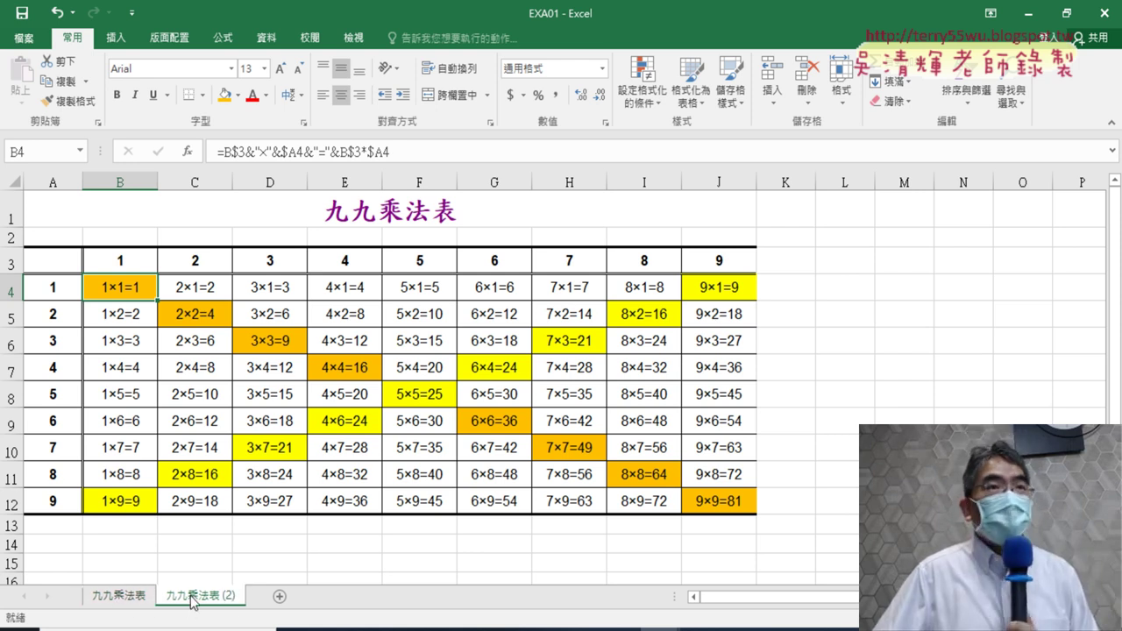
{"action": "left_click", "coordinate": [127, 602]}
{"action": "left_click", "coordinate": [186, 602]}
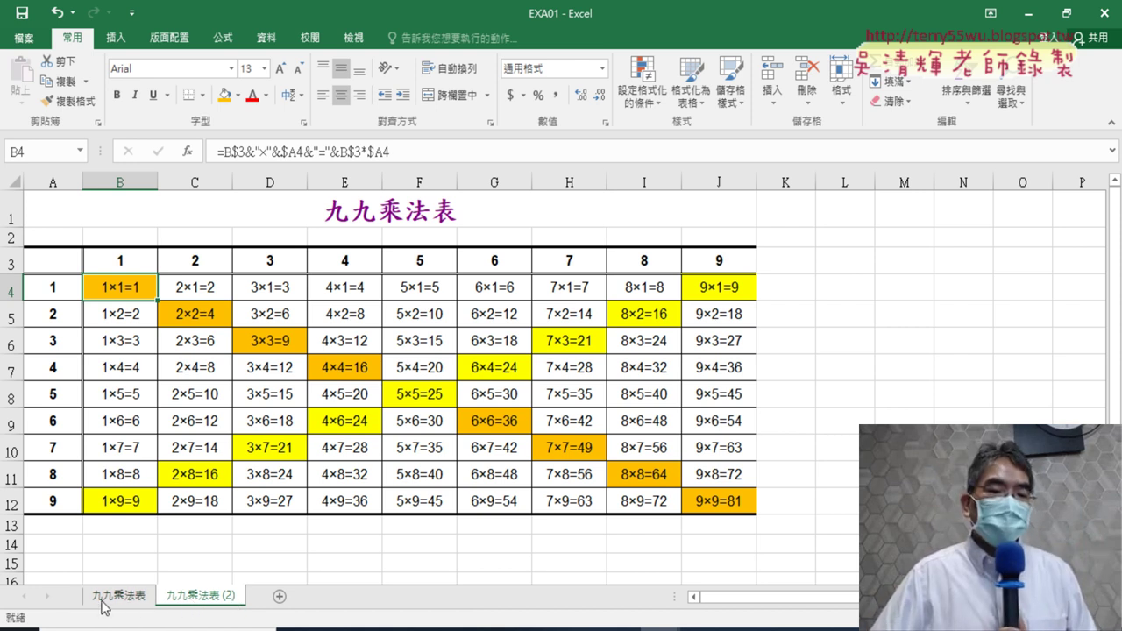
{"action": "left_click", "coordinate": [106, 602]}
{"action": "left_click", "coordinate": [194, 601]}
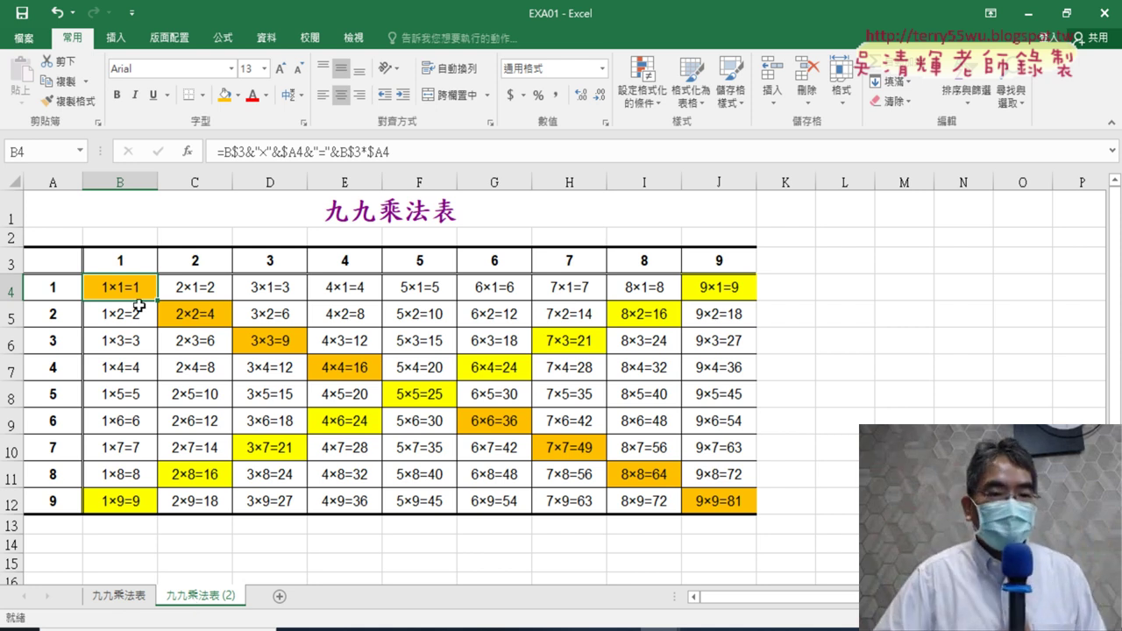
Delete the multiplication formulas from B4:J12 on 九九乘法表 (2)
{"action": "left_click_drag", "start_coordinate": [133, 296], "coordinate": [728, 500]}
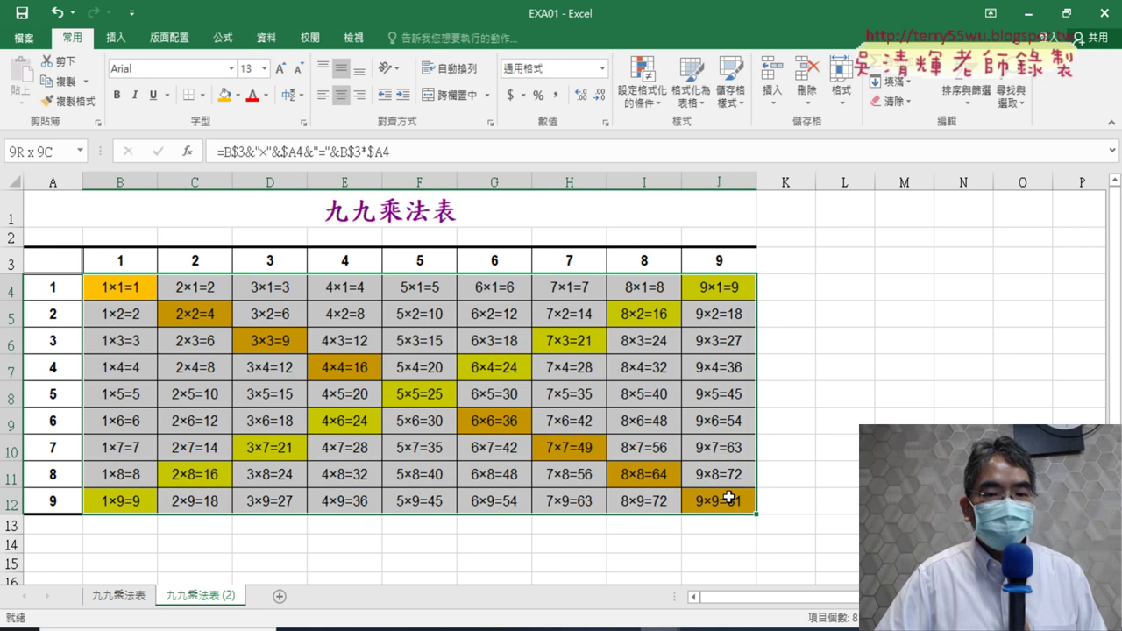
{"action": "key", "text": "Delete"}
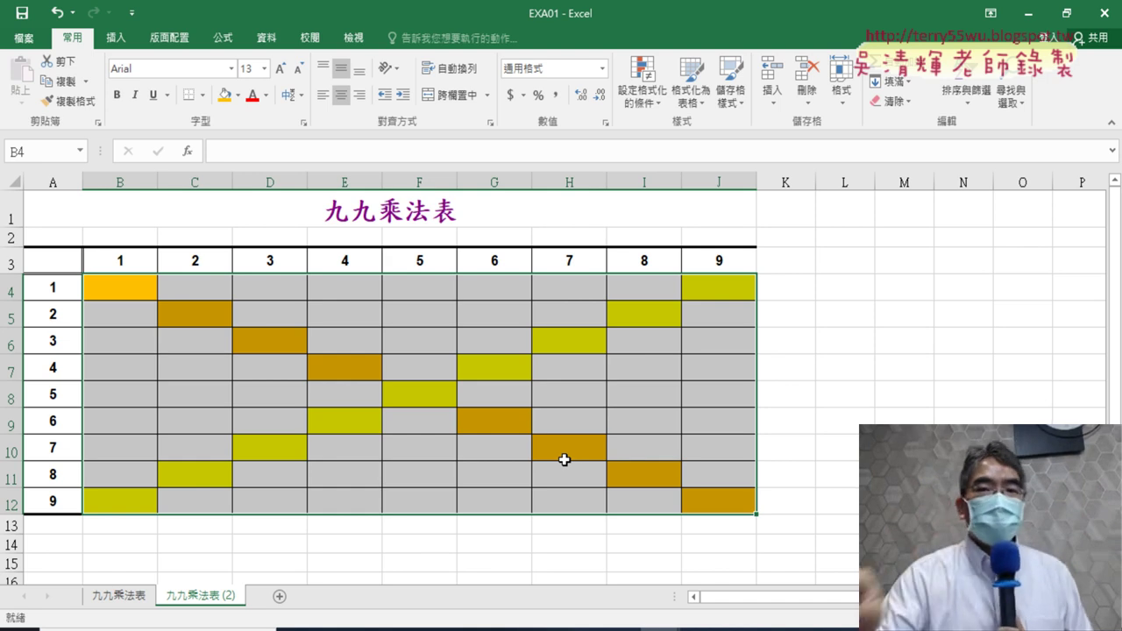
Clear conditional formatting rules from the entire sheet, then select B4
{"action": "left_click", "coordinate": [653, 111]}
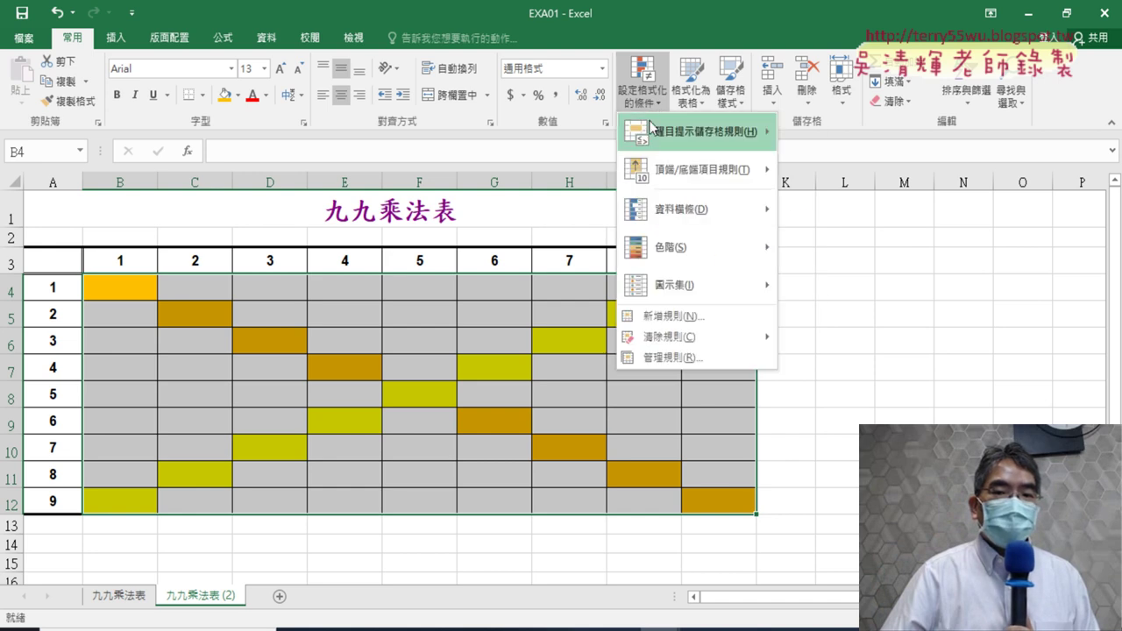
{"action": "mouse_move", "coordinate": [674, 339]}
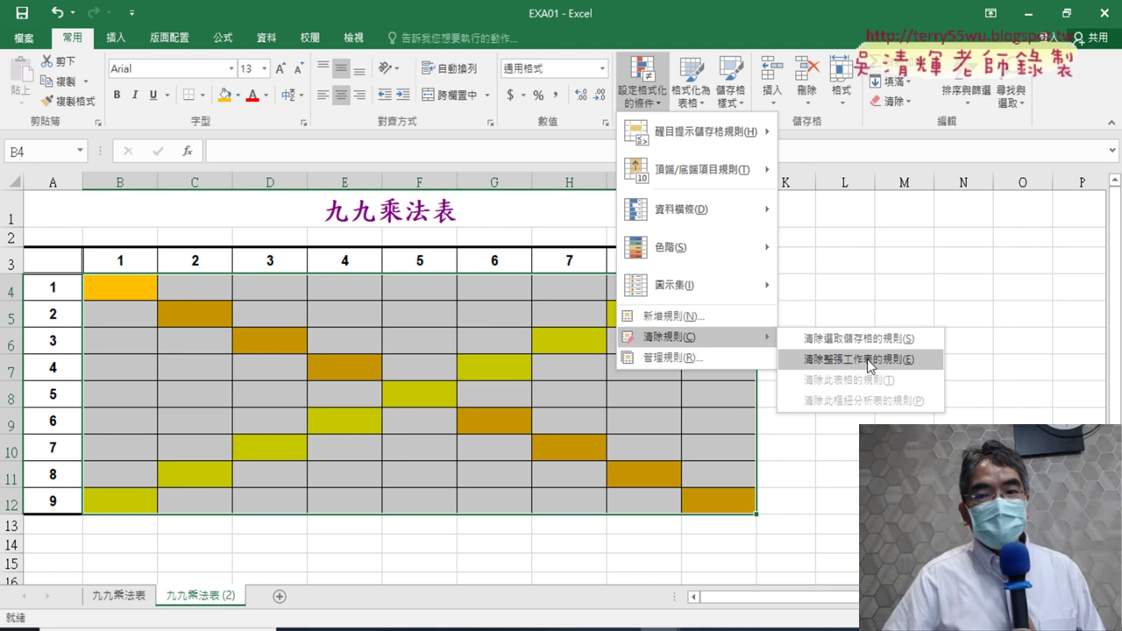
{"action": "left_click", "coordinate": [874, 359]}
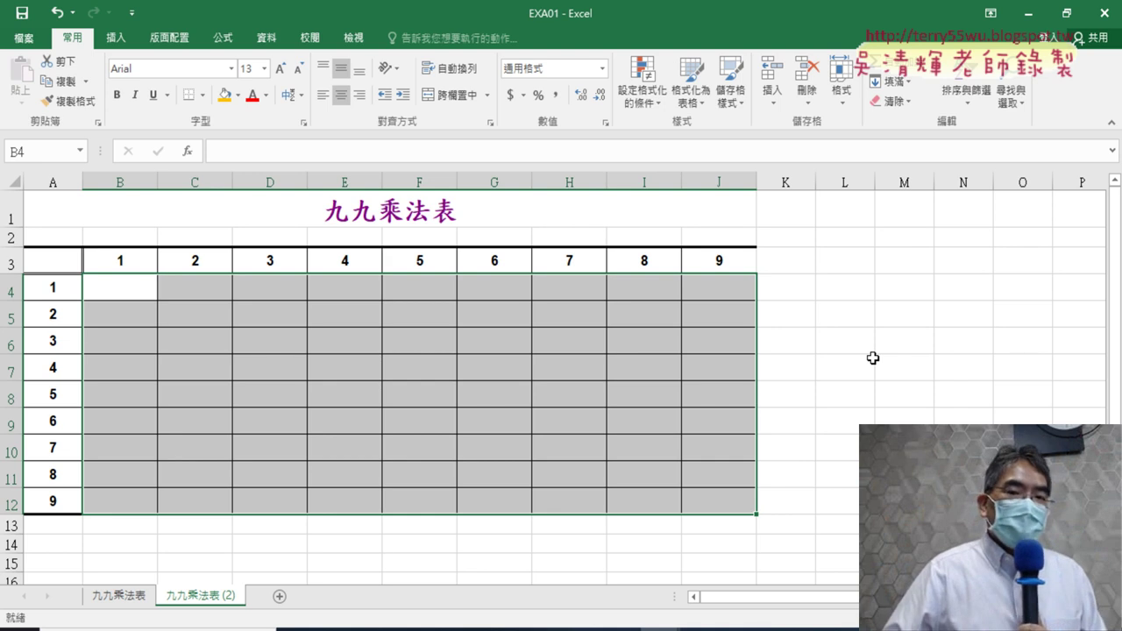
{"action": "left_click", "coordinate": [112, 286]}
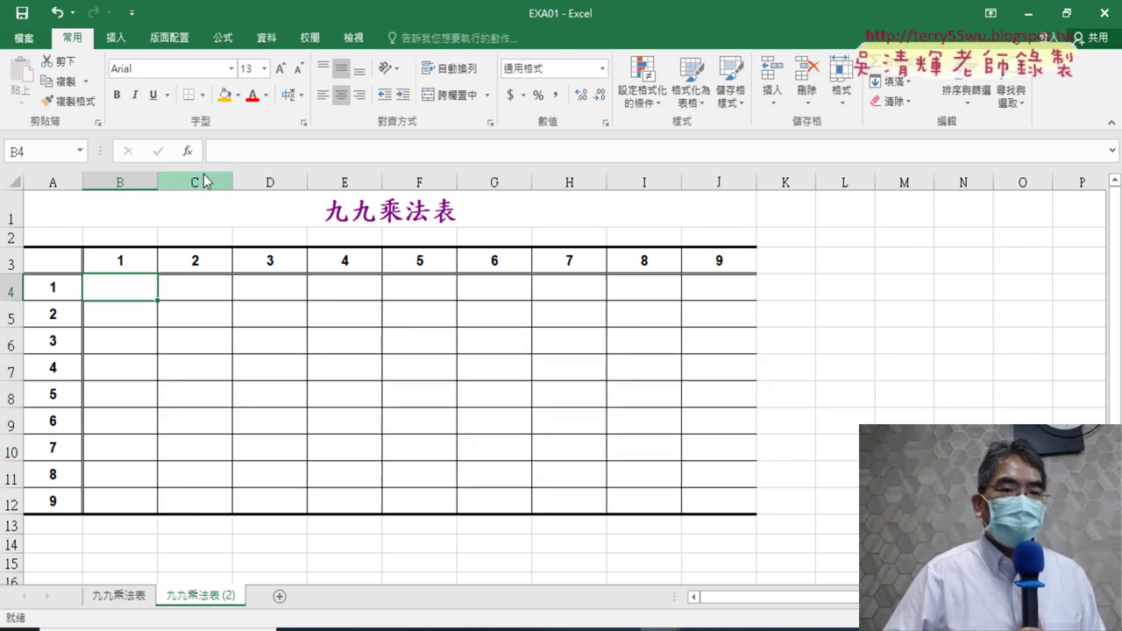
Insert =COLUMN() into B4 from the Lookup & Reference category, leaving Reference empty
{"action": "left_click", "coordinate": [185, 150]}
{"action": "left_click", "coordinate": [843, 277]}
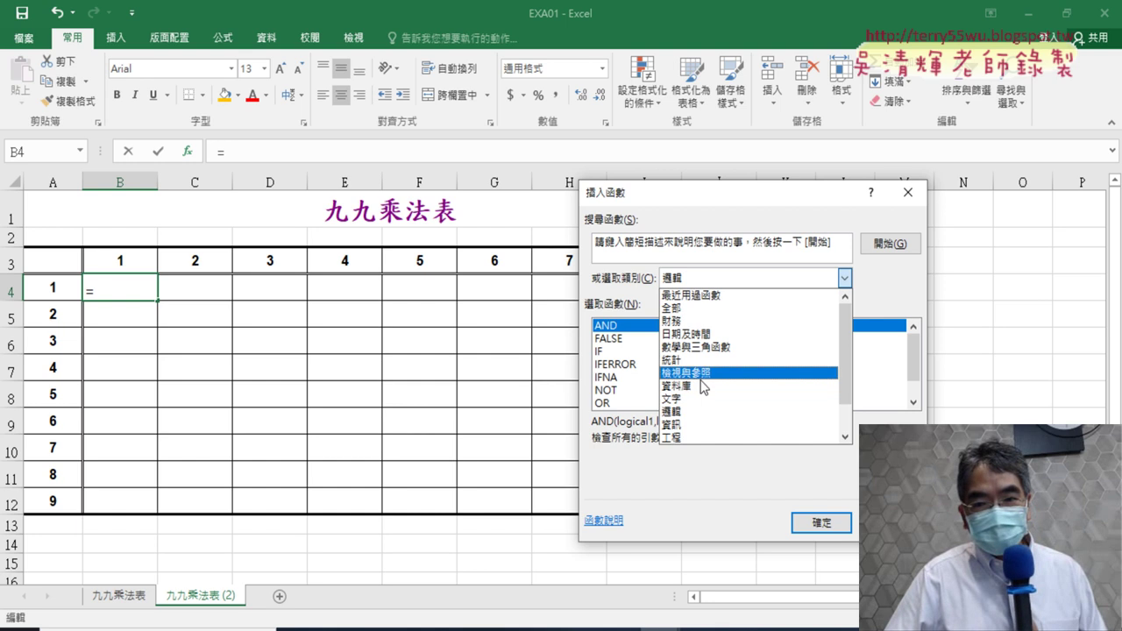
{"action": "left_click", "coordinate": [680, 373]}
{"action": "left_click", "coordinate": [625, 364]}
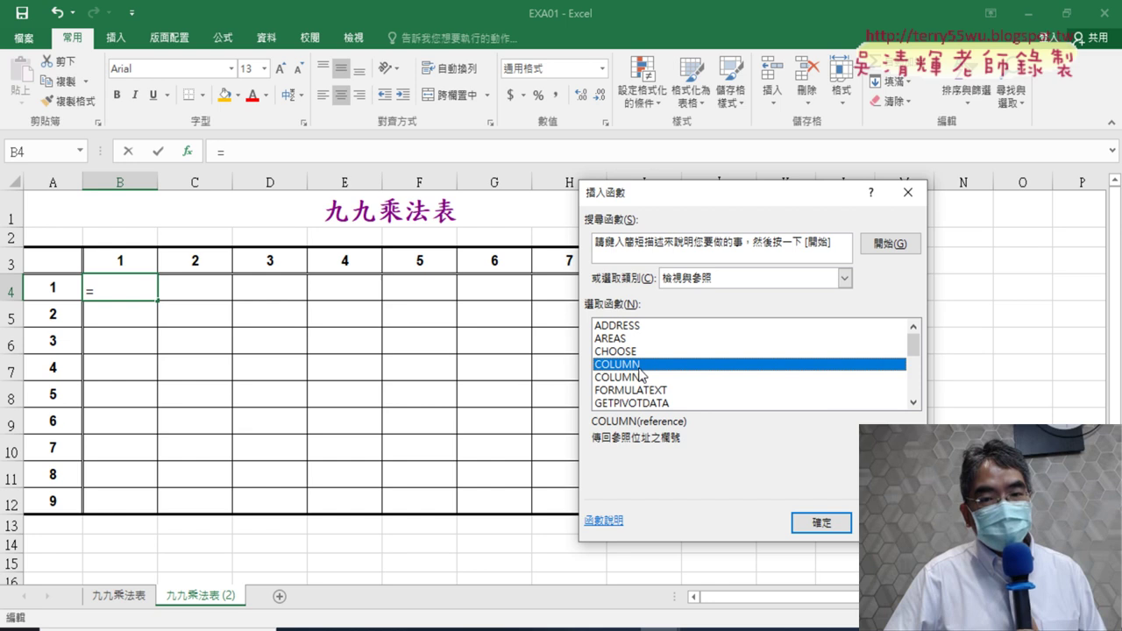
{"action": "left_click", "coordinate": [831, 524]}
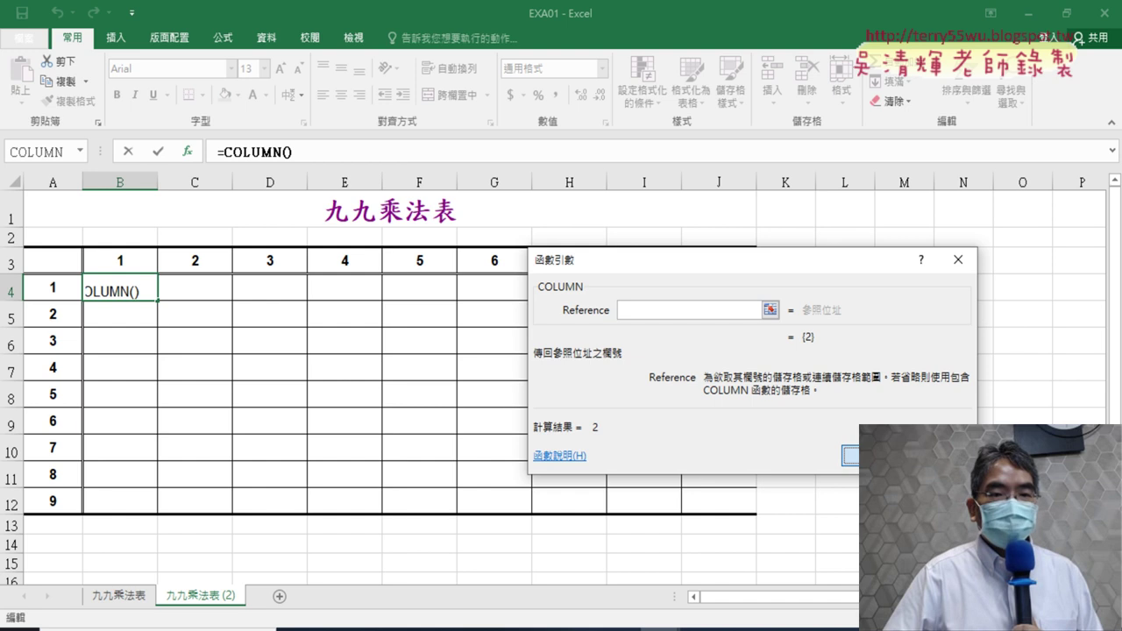
{"action": "left_click", "coordinate": [877, 455]}
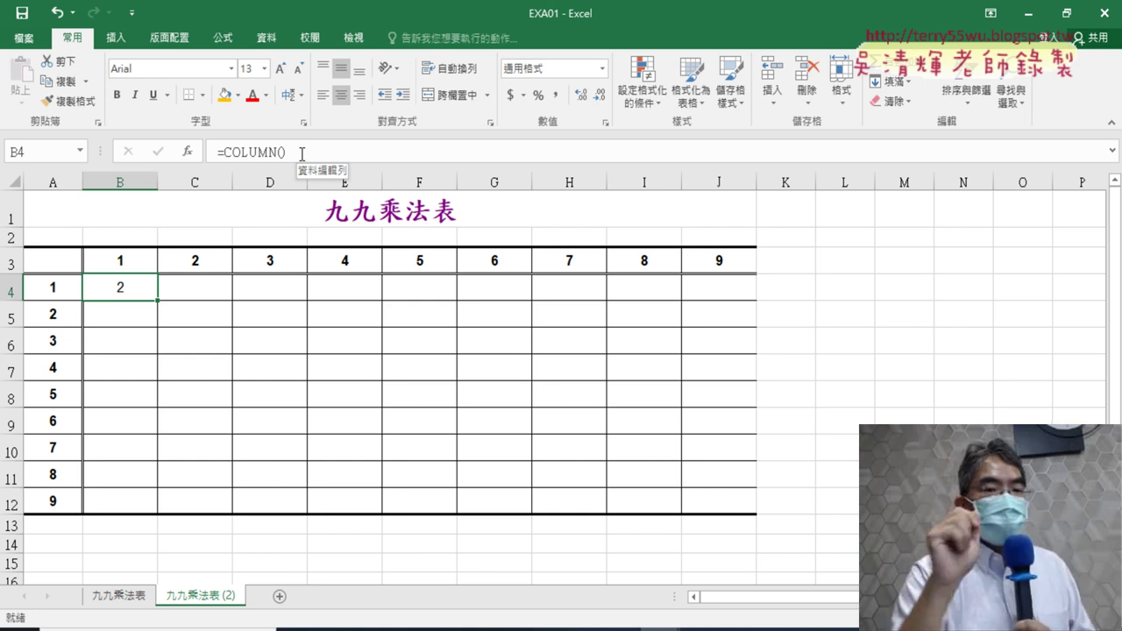
Fill B4's COLUMN() formula across to J4 so row 4 shows 2 to 10
{"action": "left_click_drag", "start_coordinate": [158, 301], "coordinate": [719, 307]}
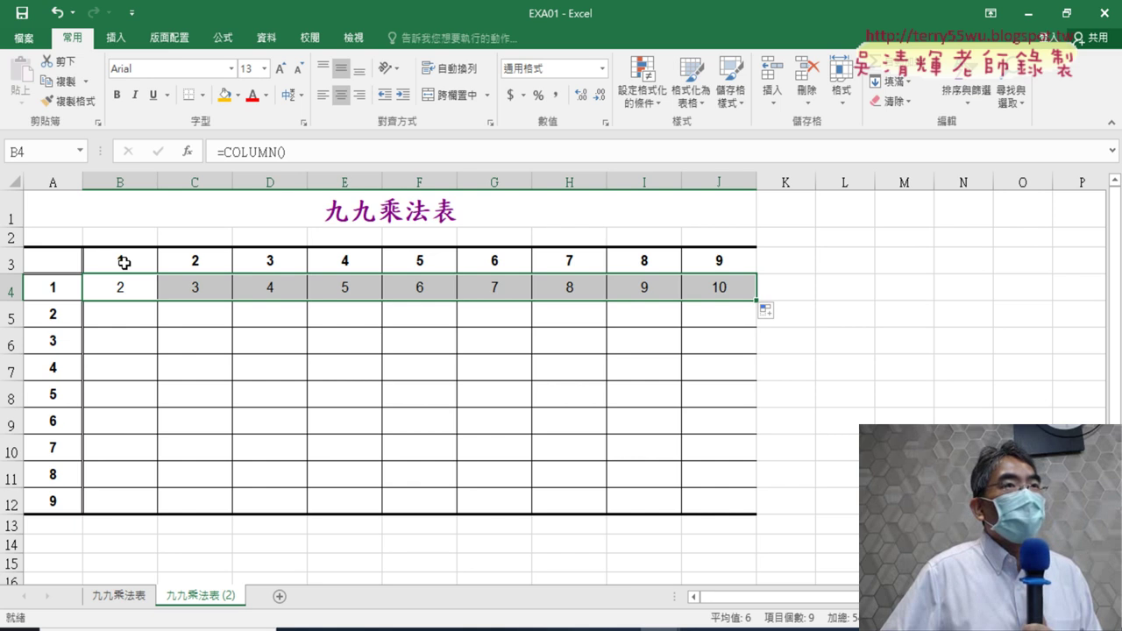
{"action": "left_click", "coordinate": [124, 292]}
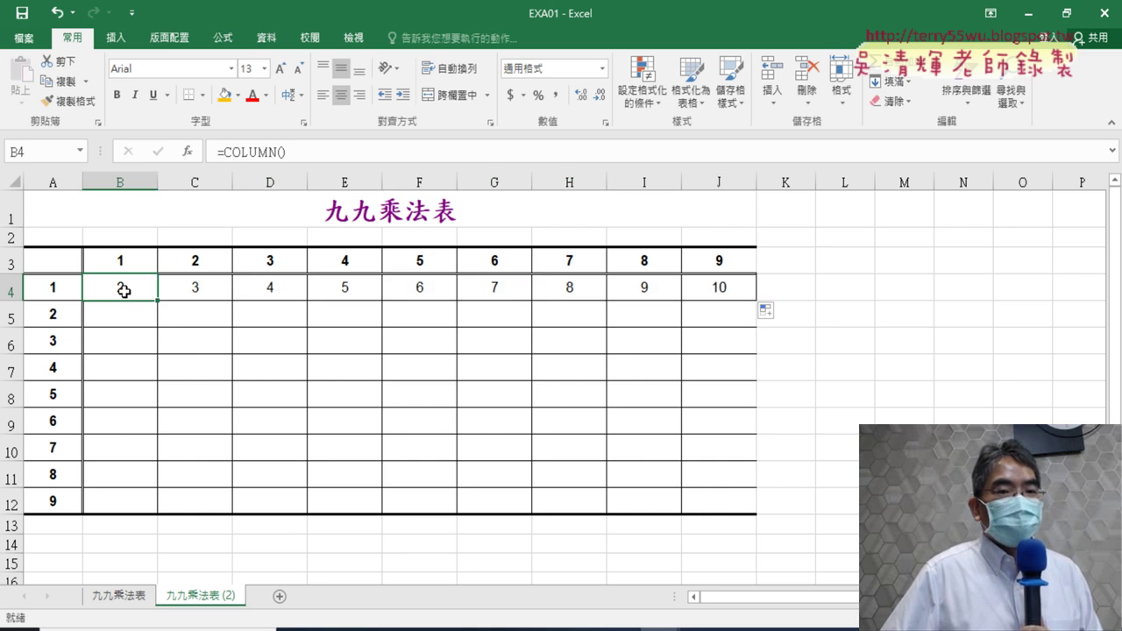
{"action": "left_click", "coordinate": [301, 153]}
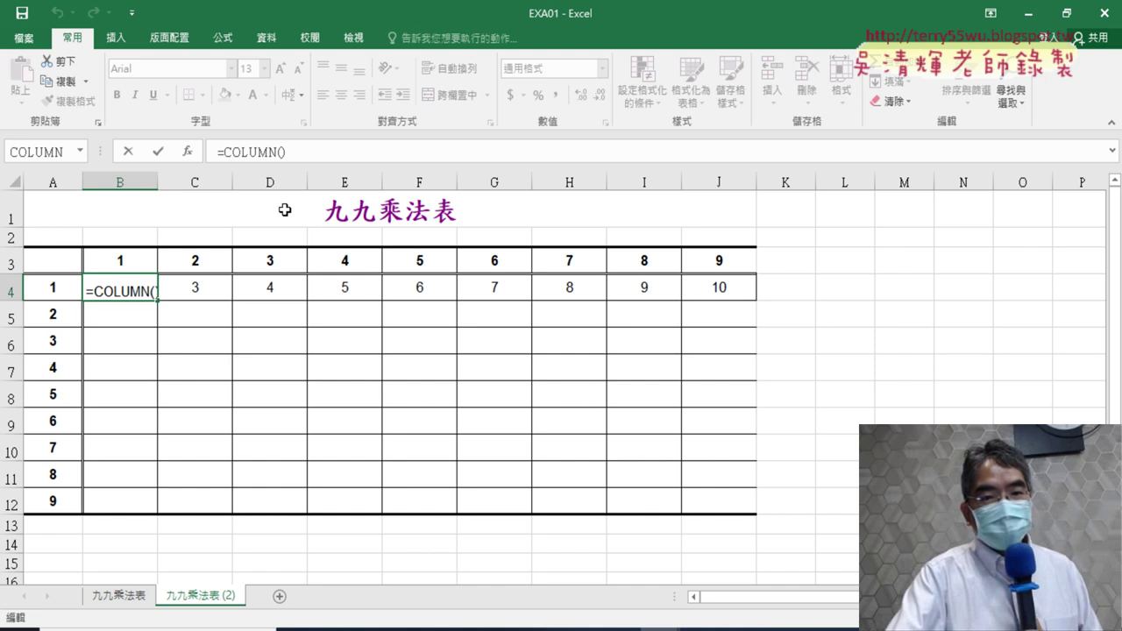
Change B4 to =COLUMN()-1 and fill it across to J4, showing 1 through 9
{"action": "type", "text": "-"}
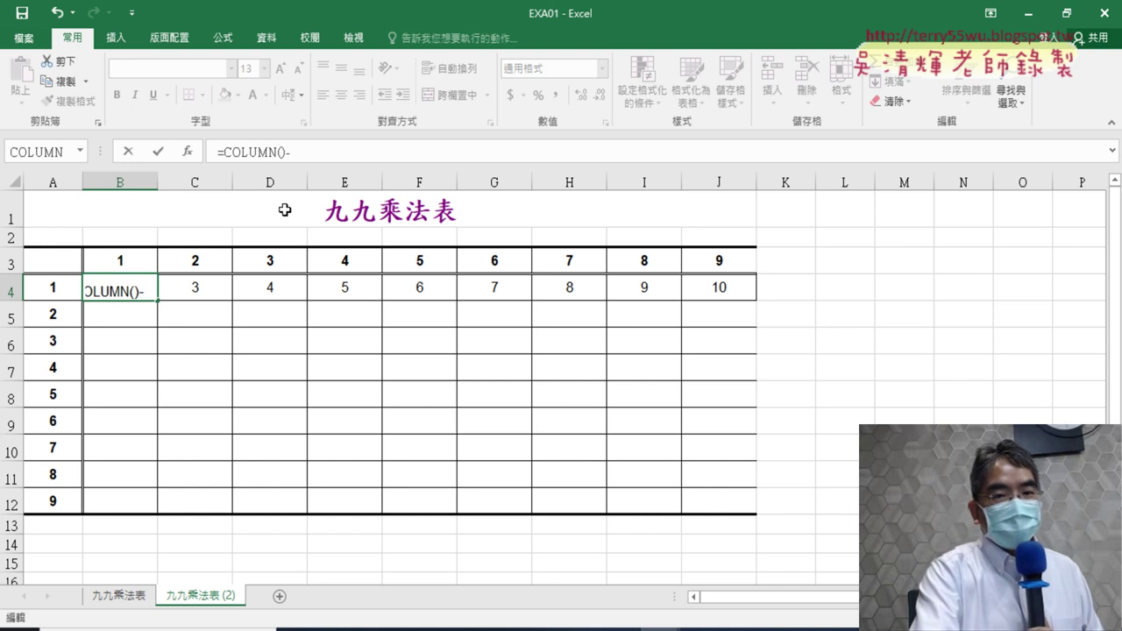
{"action": "type", "text": "1"}
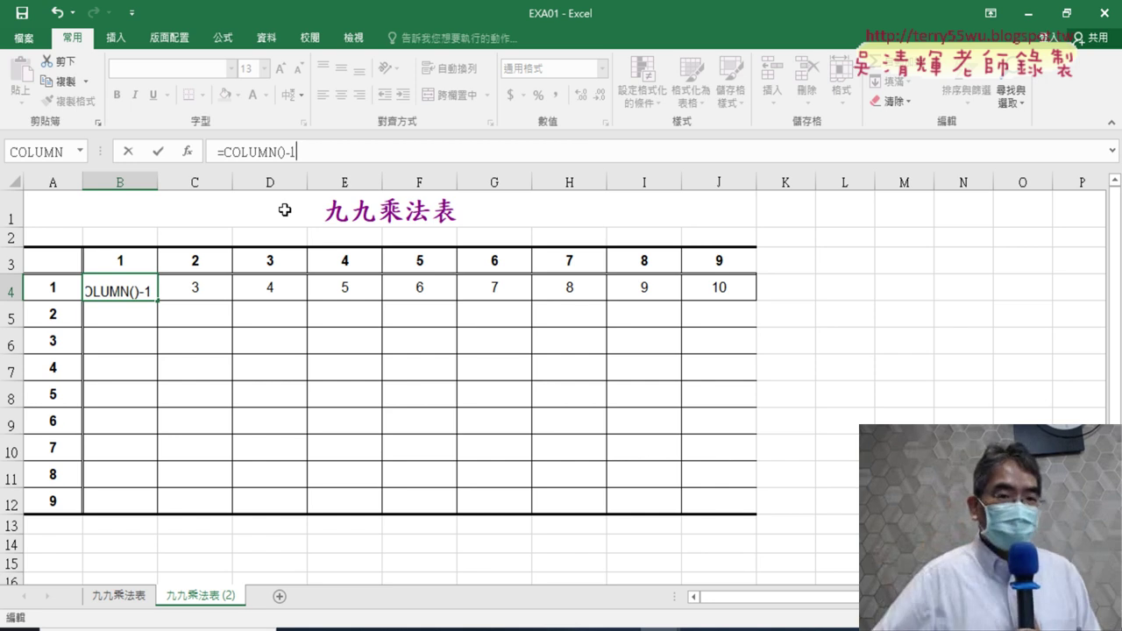
{"action": "left_click", "coordinate": [160, 152]}
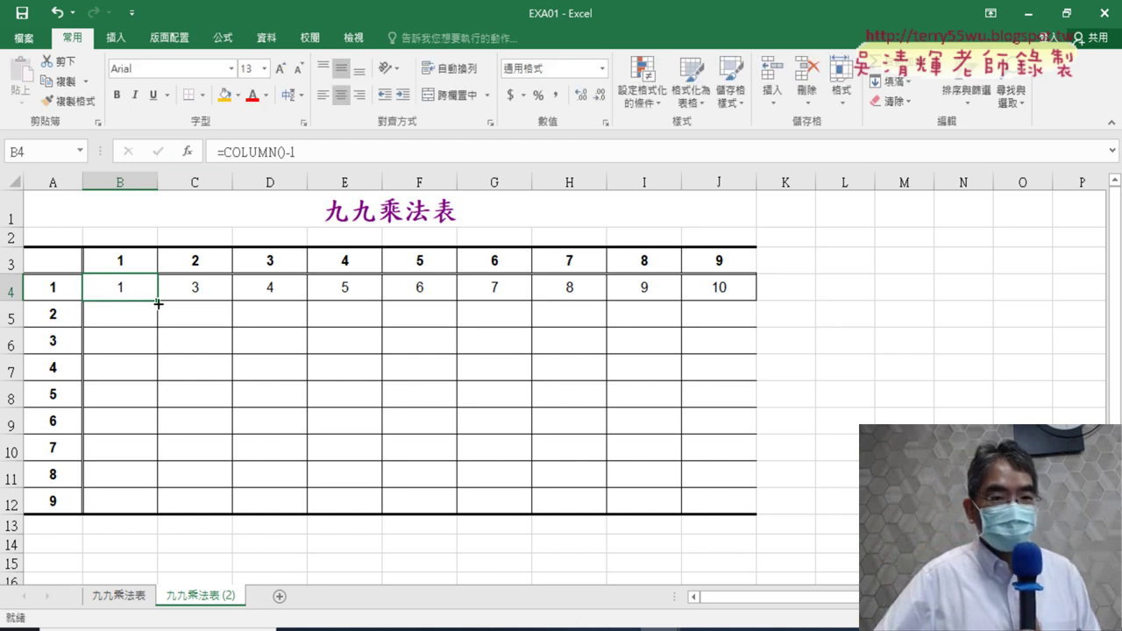
{"action": "left_click_drag", "start_coordinate": [158, 302], "coordinate": [749, 304]}
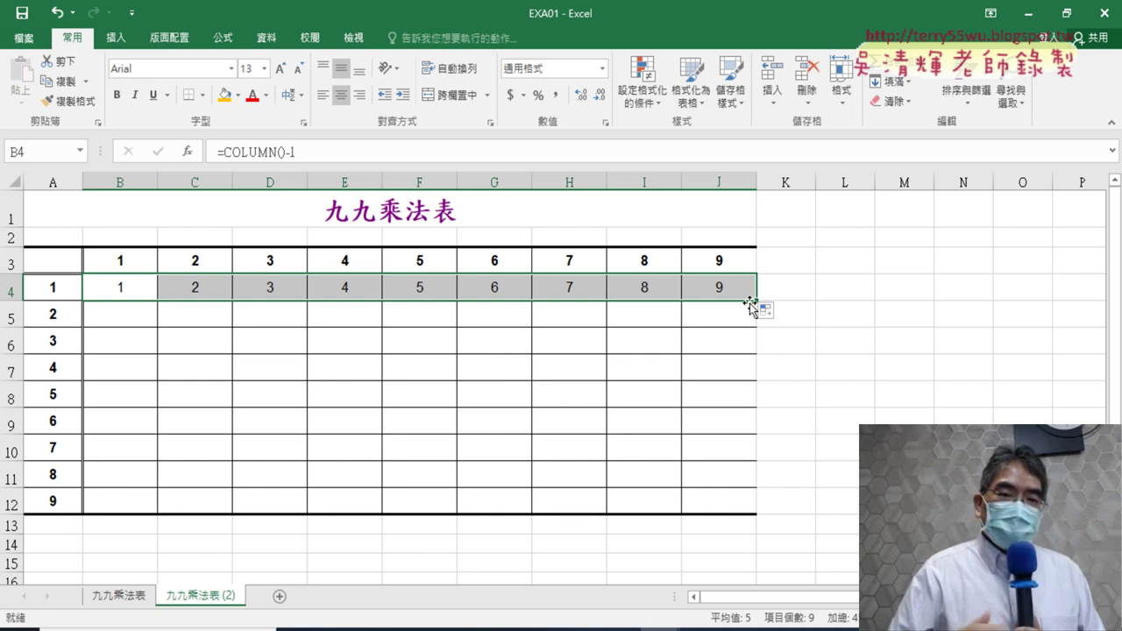
{"action": "left_click", "coordinate": [128, 290]}
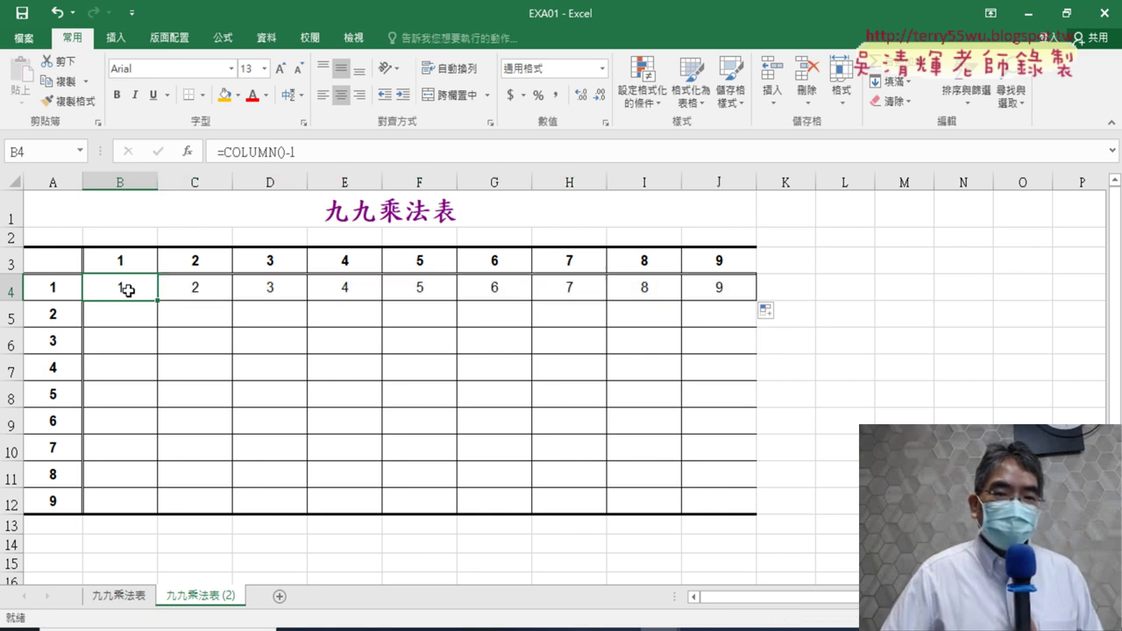
Check the row labels 1–9 in column A, then select empty cell K4
{"action": "left_click", "coordinate": [55, 292]}
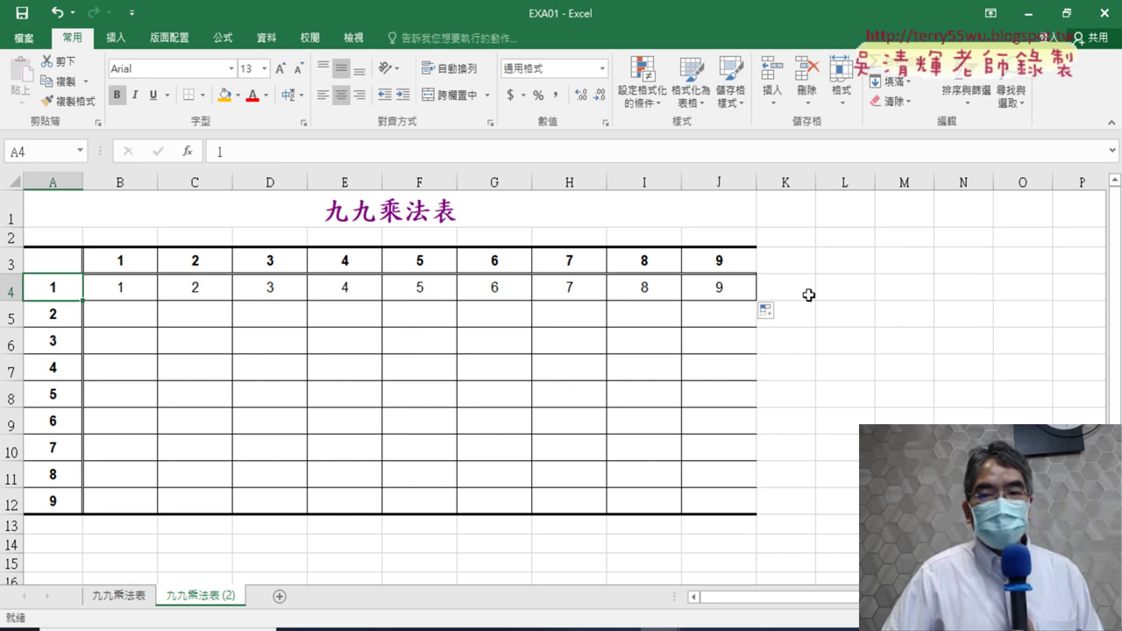
{"action": "left_click", "coordinate": [808, 290]}
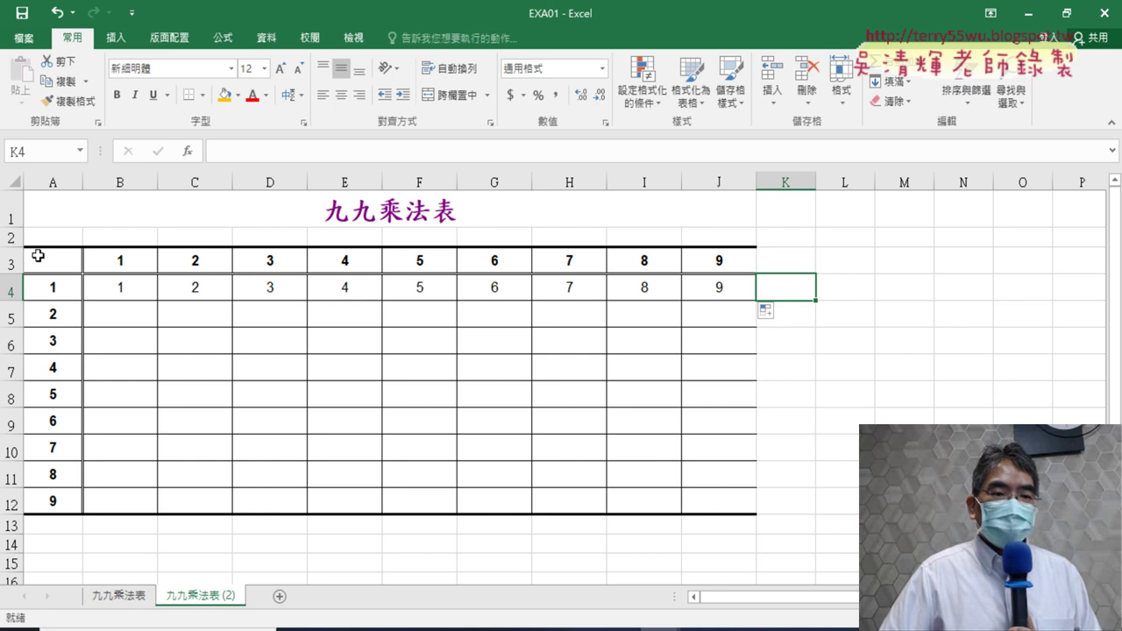
{"action": "left_click_drag", "start_coordinate": [54, 289], "coordinate": [56, 501]}
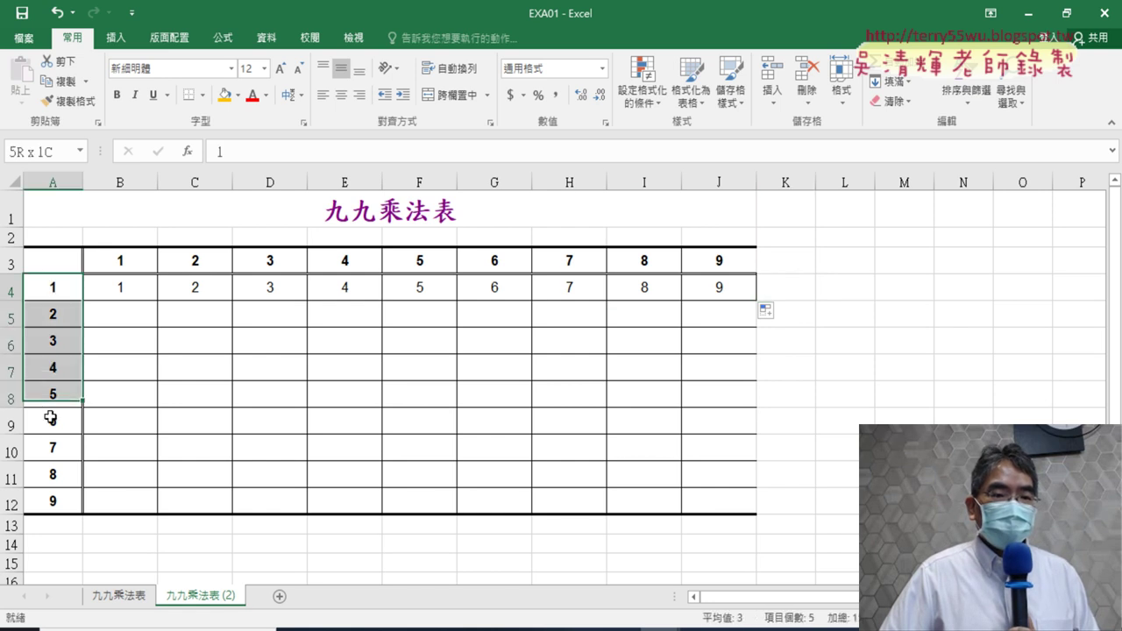
{"action": "left_click", "coordinate": [794, 290]}
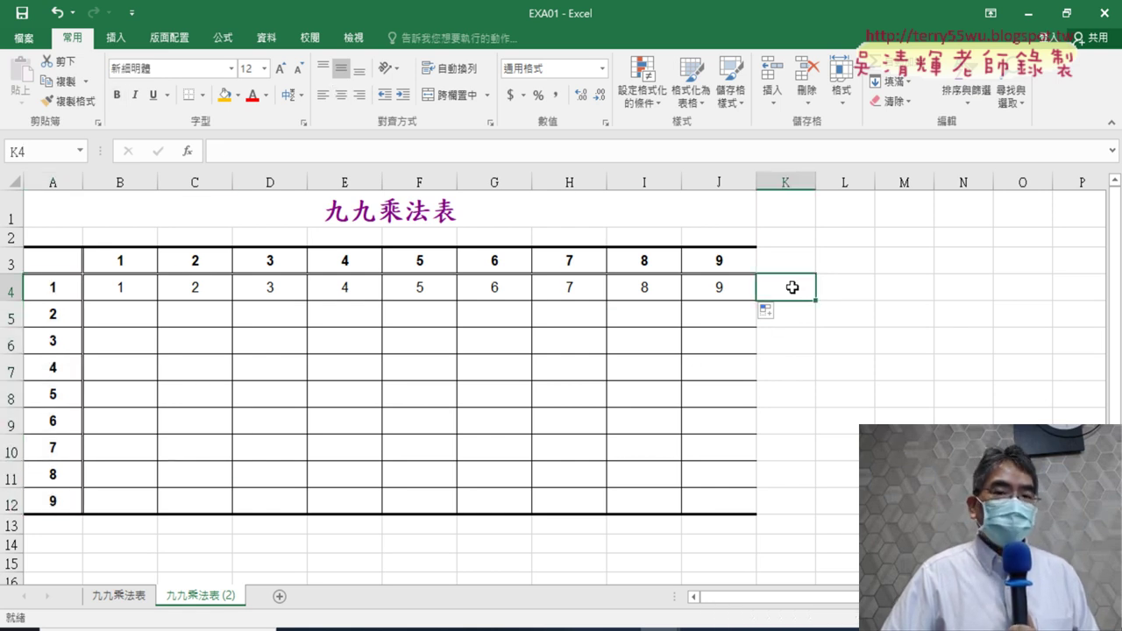
Insert =ROW() into K4 with no reference, so it displays 4
{"action": "left_click", "coordinate": [191, 152]}
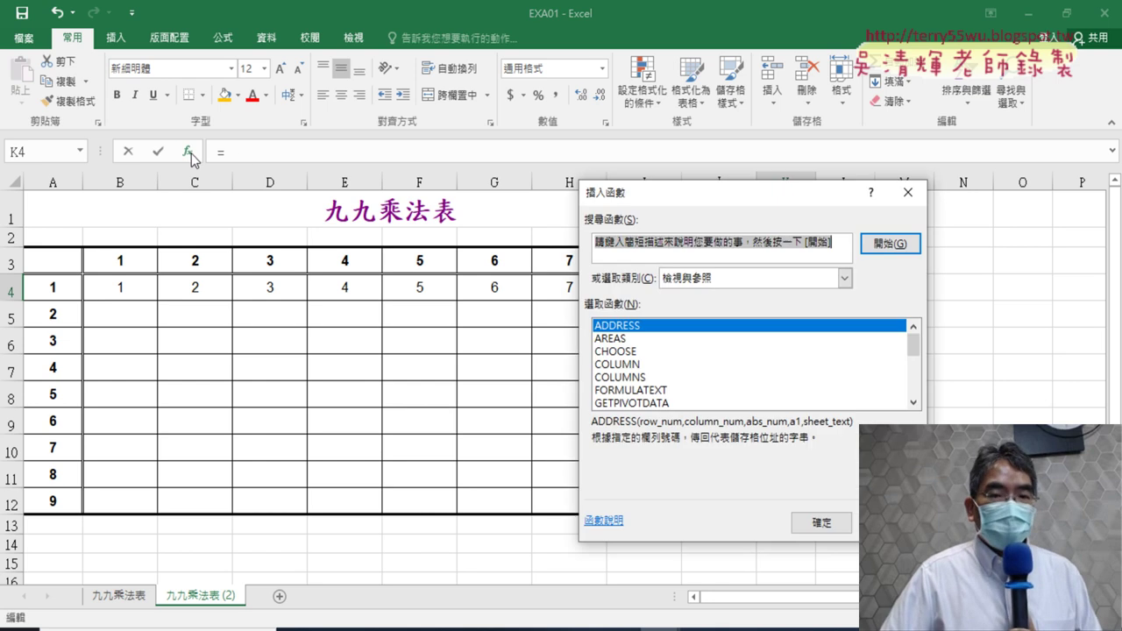
{"action": "left_click_drag", "start_coordinate": [679, 197], "coordinate": [313, 100]}
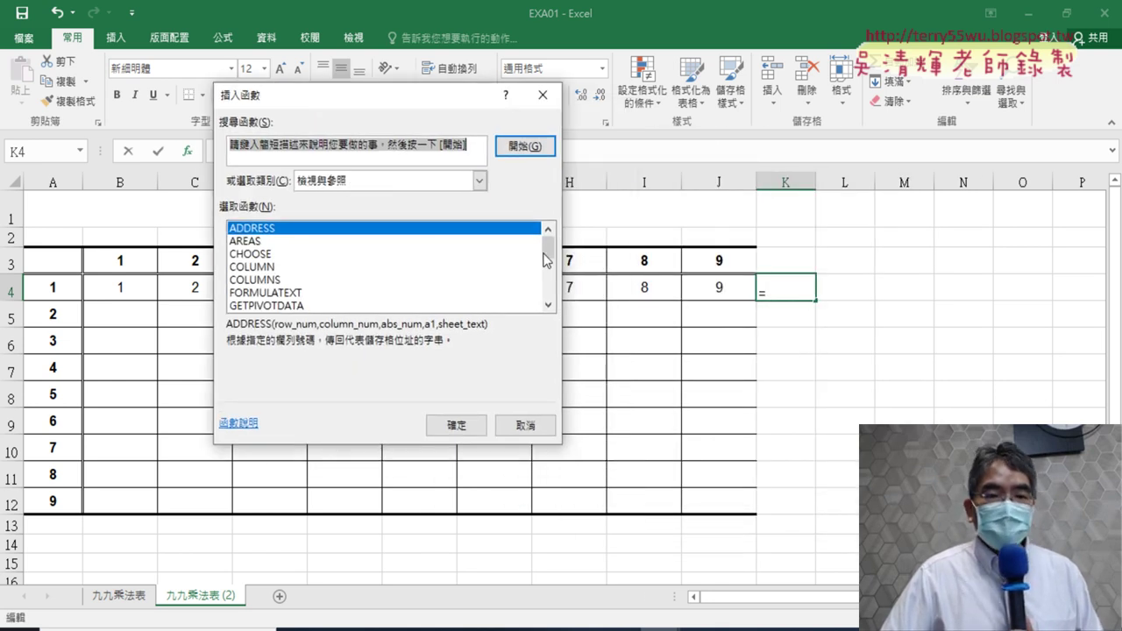
{"action": "left_click_drag", "start_coordinate": [545, 259], "coordinate": [549, 279]}
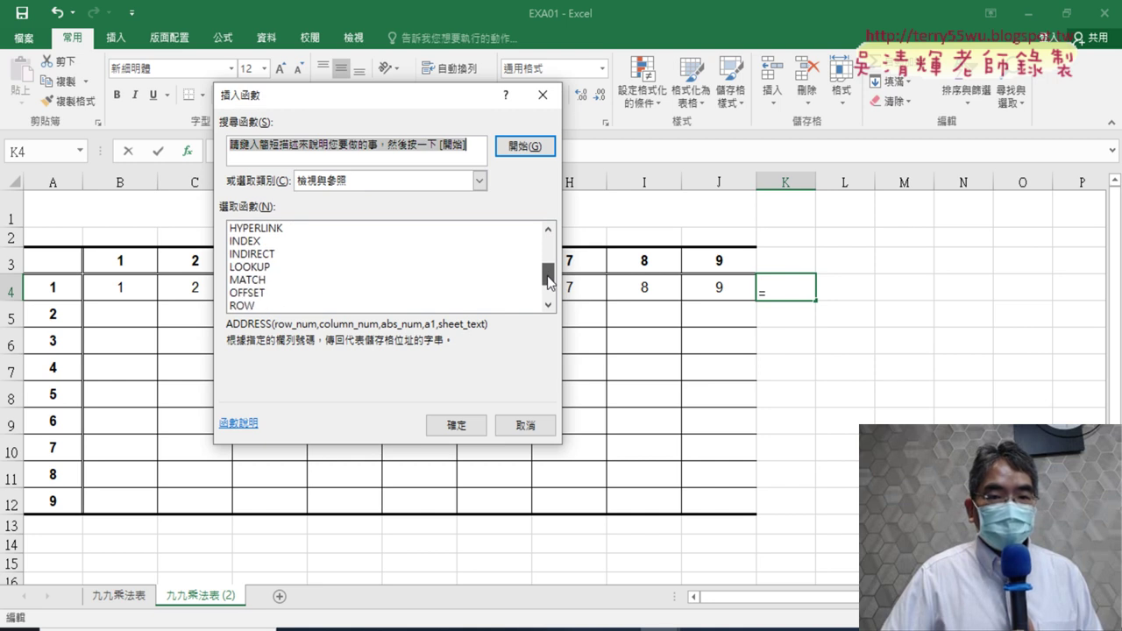
{"action": "left_click", "coordinate": [254, 306]}
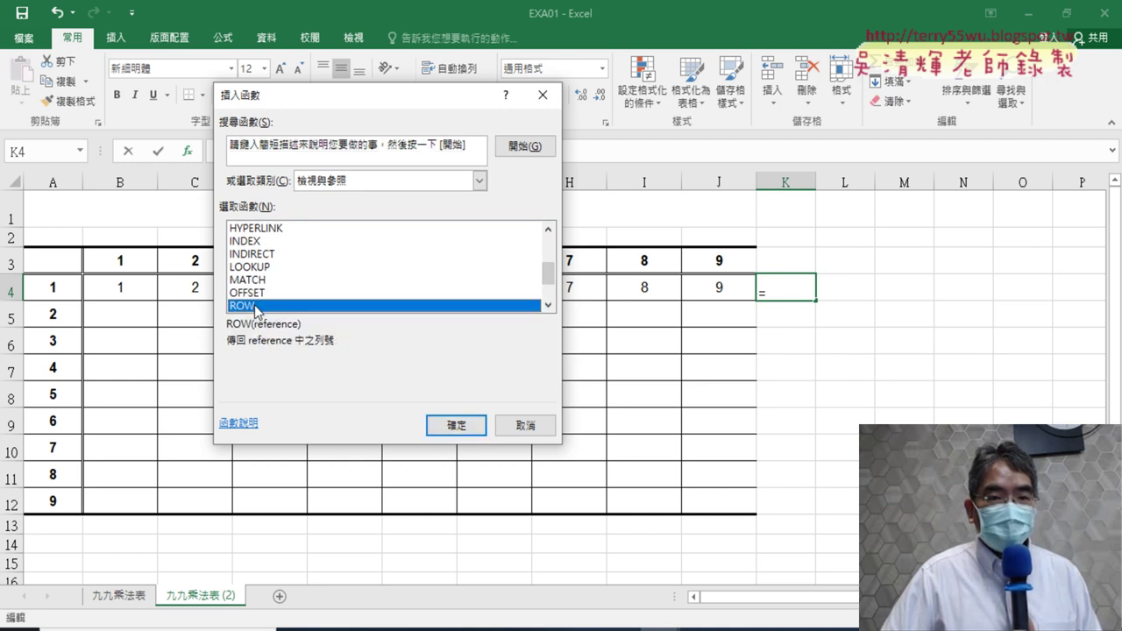
{"action": "left_click", "coordinate": [456, 426]}
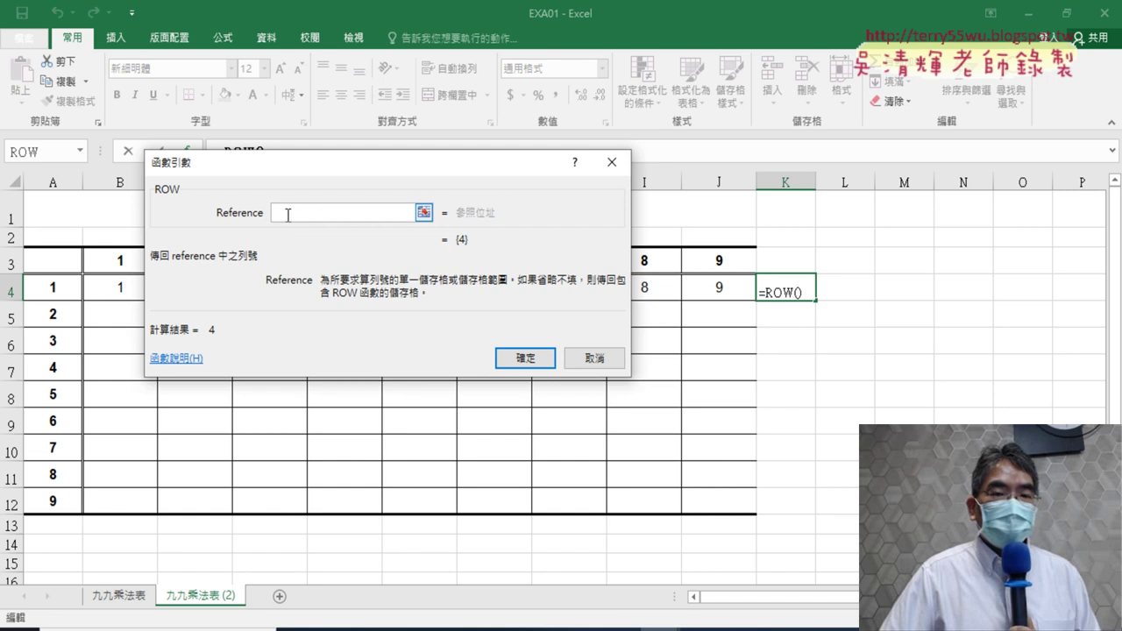
{"action": "left_click", "coordinate": [523, 358]}
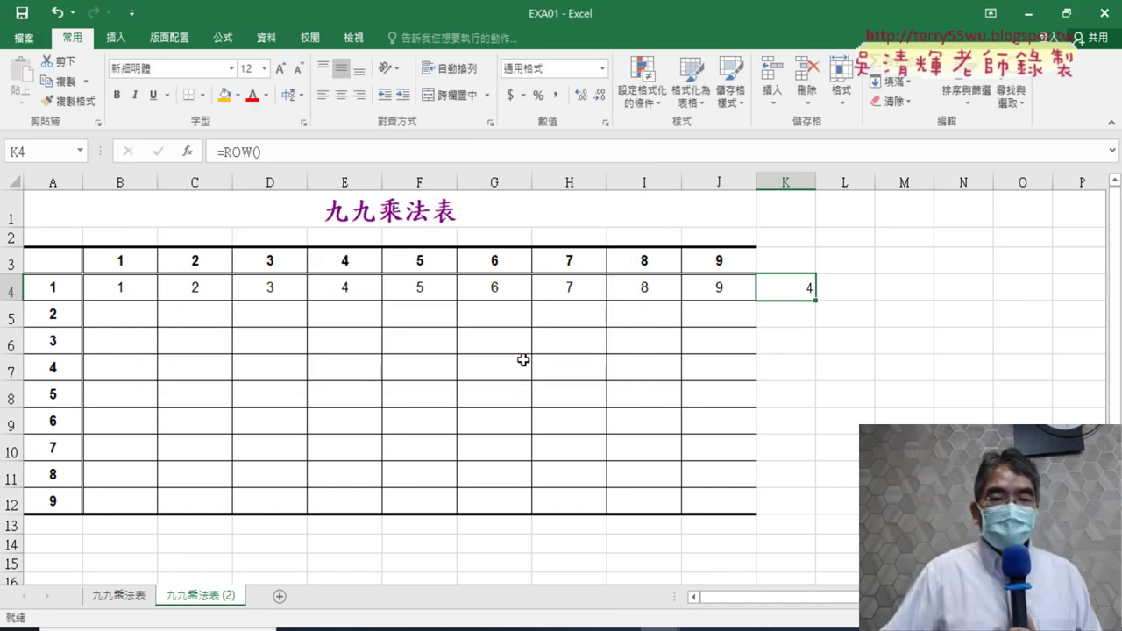
Test =ROW()-3 down K4:K12 to confirm it counts 1 to 9, then clear those cells
{"action": "left_click_drag", "start_coordinate": [818, 302], "coordinate": [820, 512]}
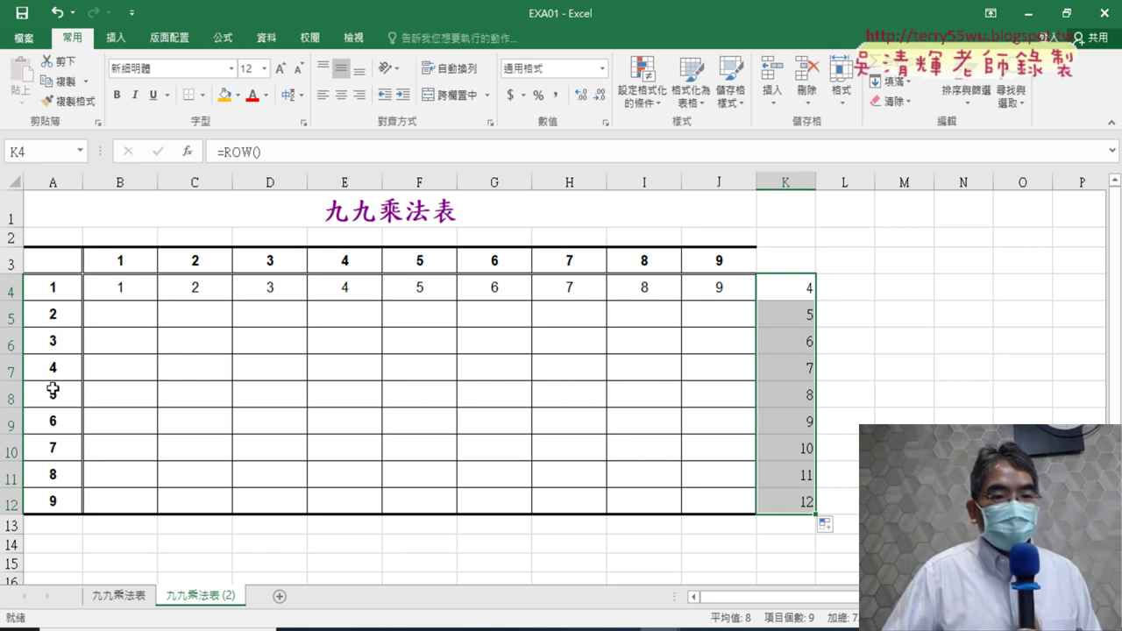
{"action": "left_click", "coordinate": [773, 290]}
{"action": "left_click", "coordinate": [325, 151]}
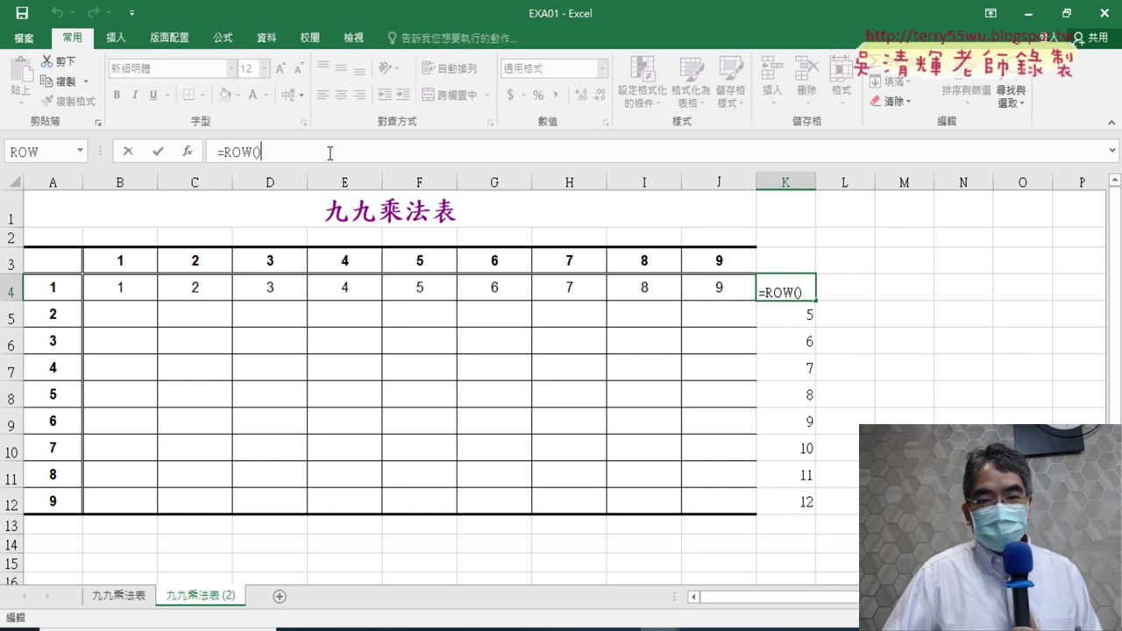
{"action": "type", "text": "-3"}
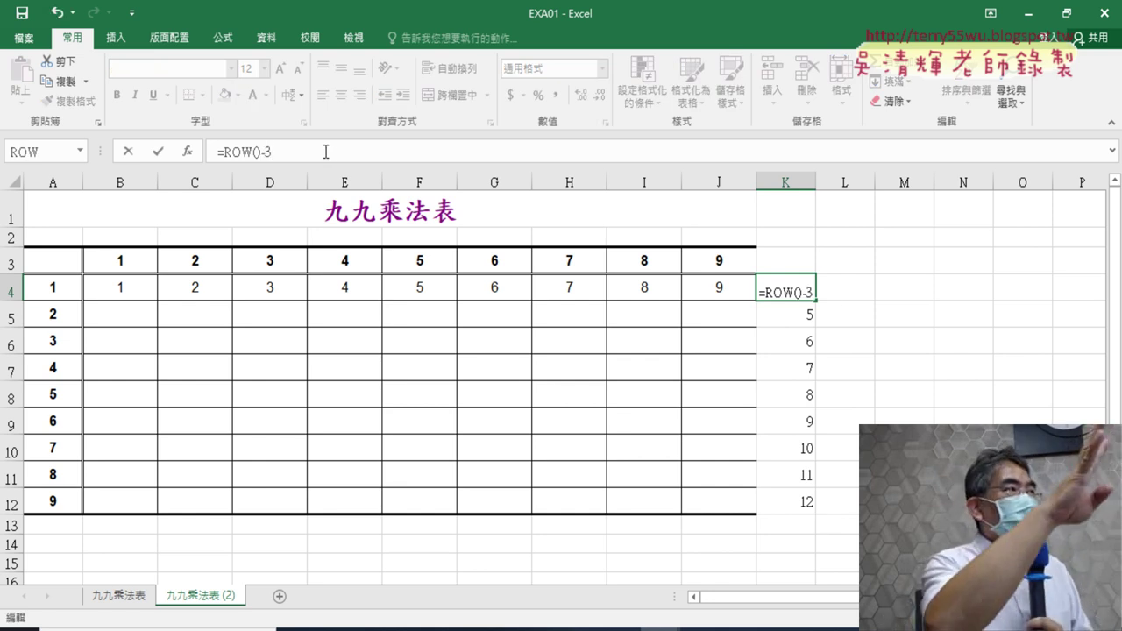
{"action": "left_click", "coordinate": [158, 151]}
{"action": "left_click_drag", "start_coordinate": [815, 304], "coordinate": [814, 504]}
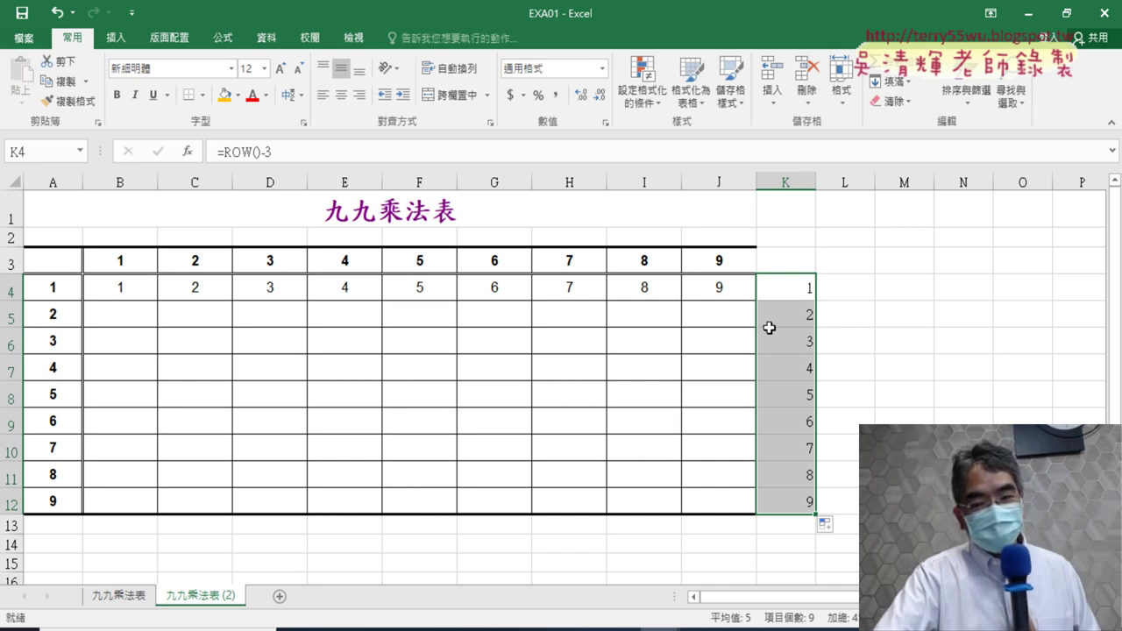
{"action": "key", "text": "Delete"}
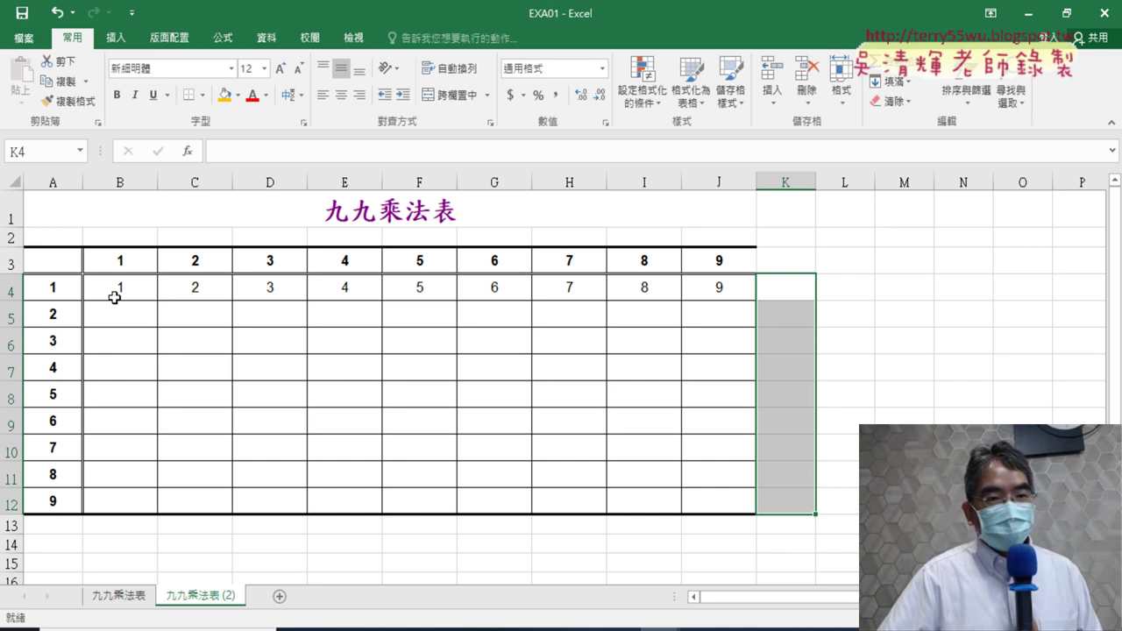
{"action": "left_click", "coordinate": [115, 290]}
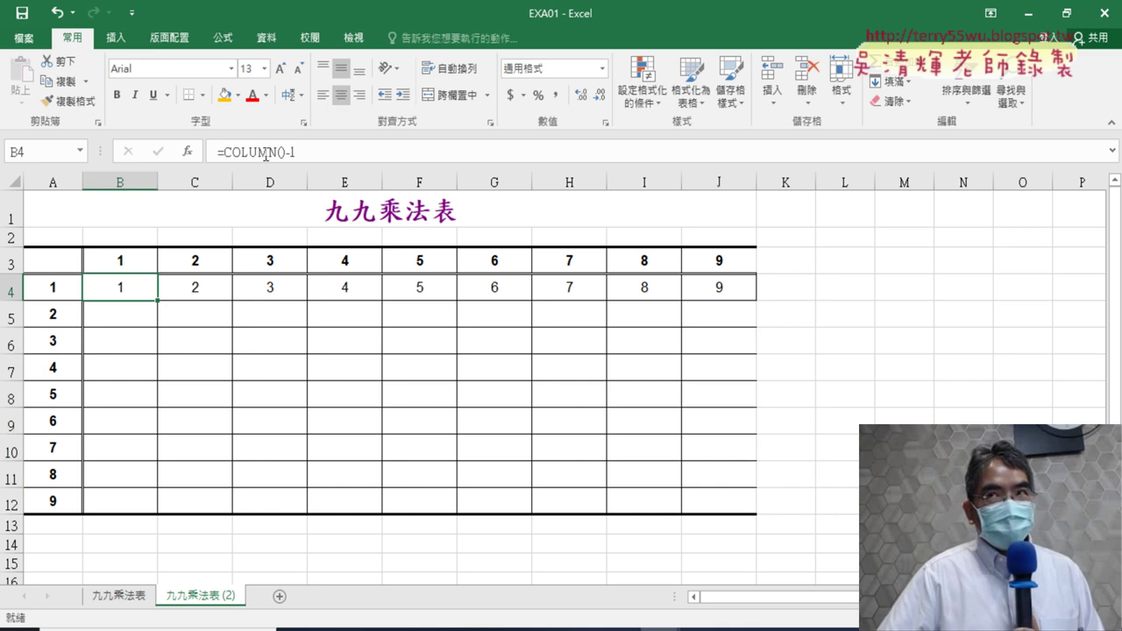
Set B4 to =COLUMN()-1&"x"&ROW()-3 and fill it down to B12, showing 1x1 through 1x9
{"action": "left_click", "coordinate": [332, 152]}
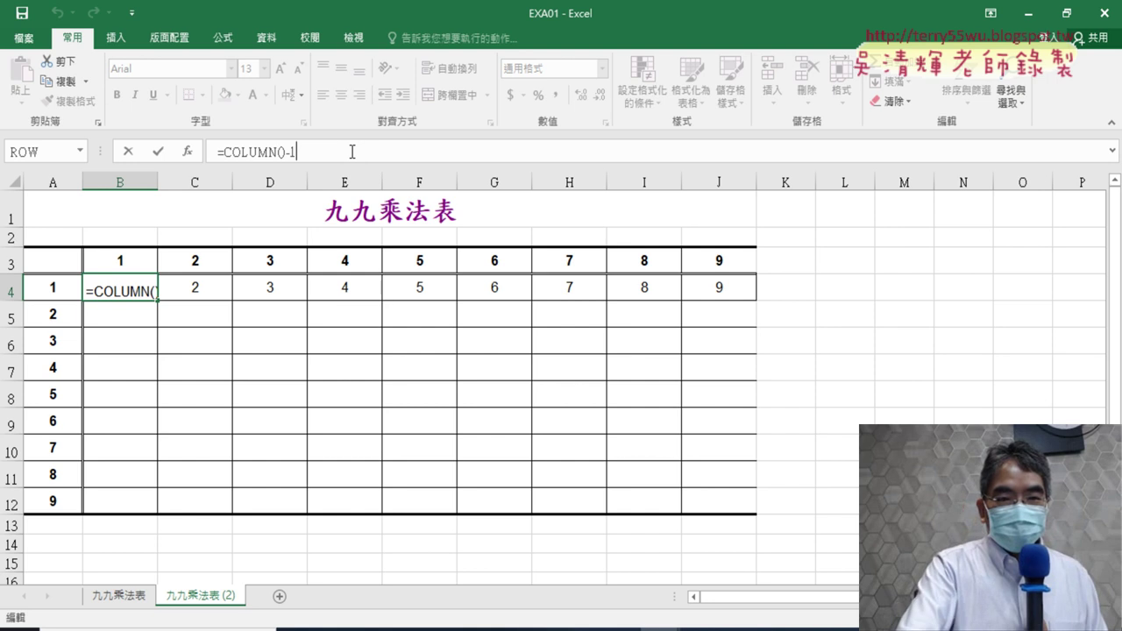
{"action": "type", "text": "&\""}
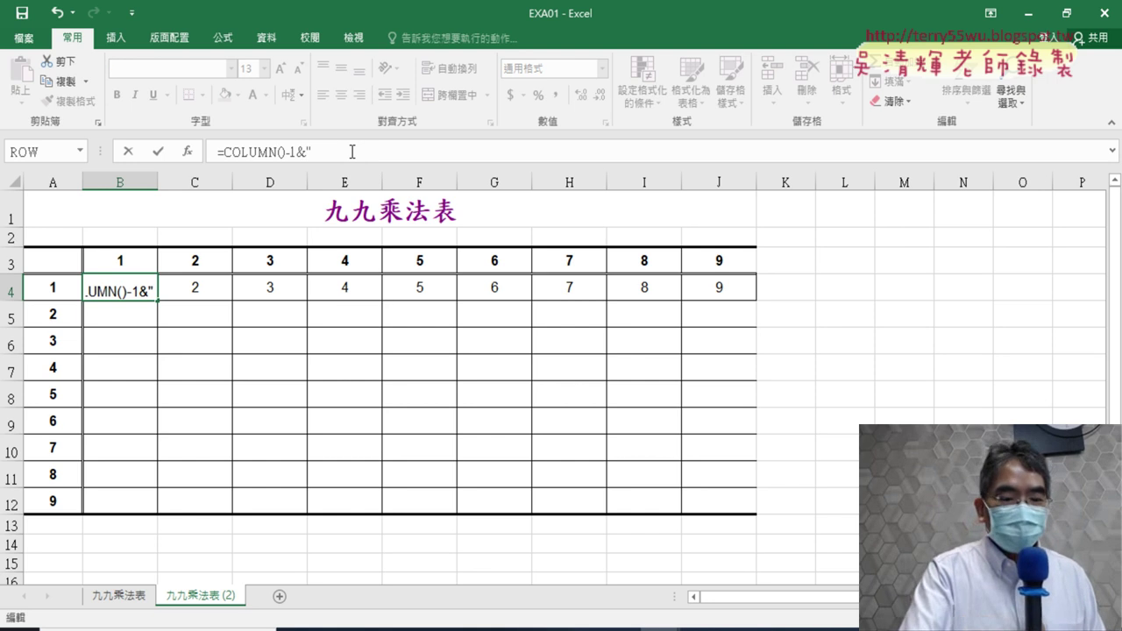
{"action": "type", "text": "x\""}
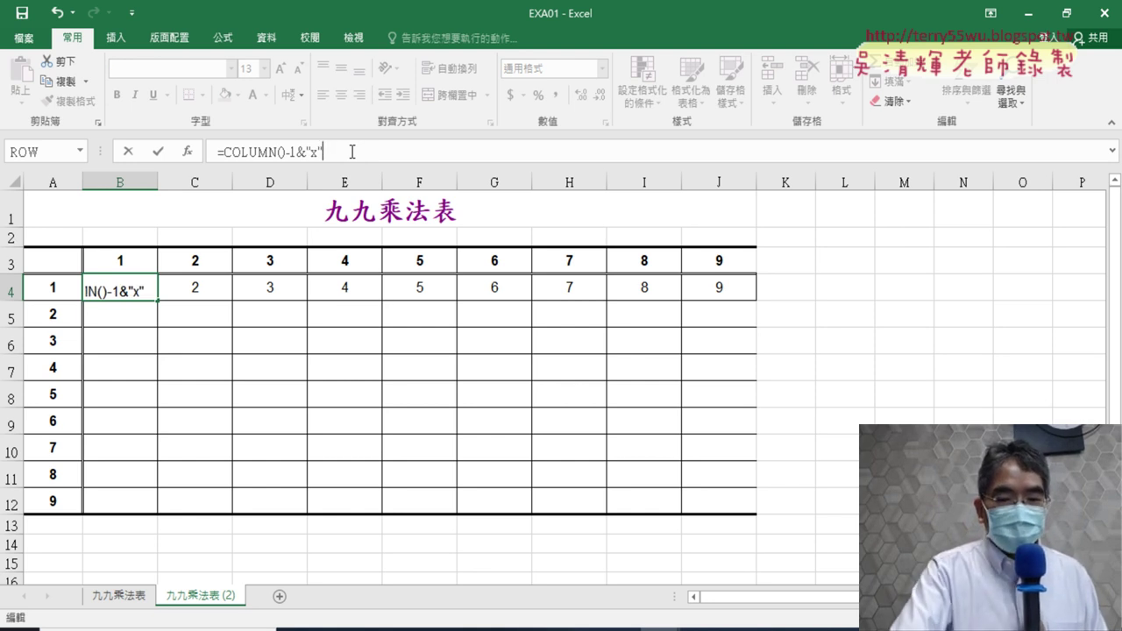
{"action": "type", "text": "&"}
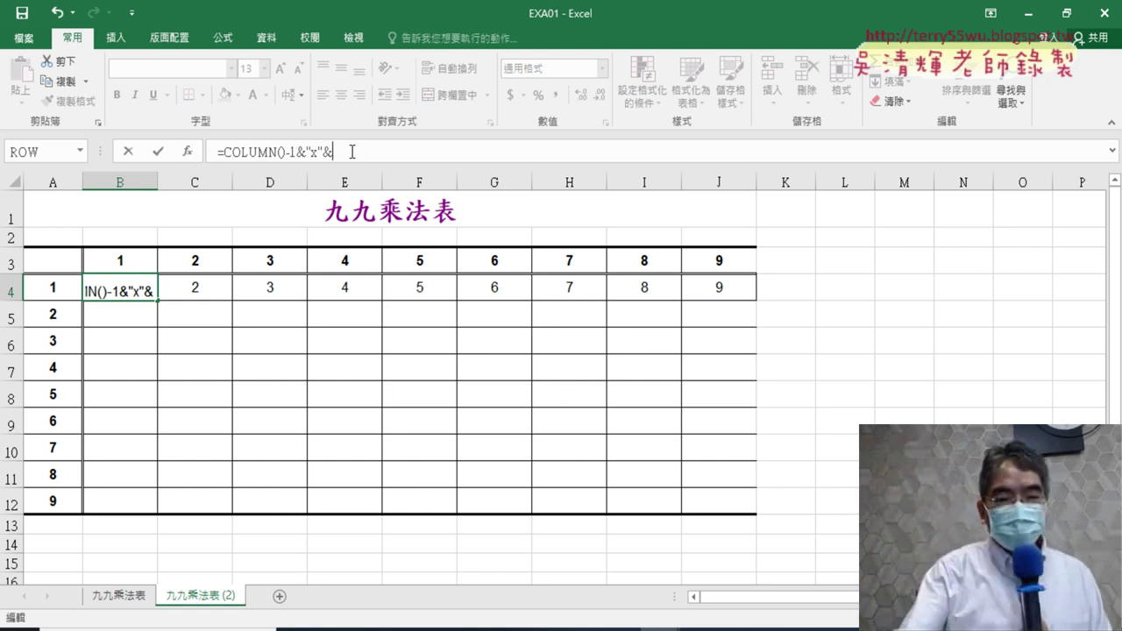
{"action": "type", "text": "ro"}
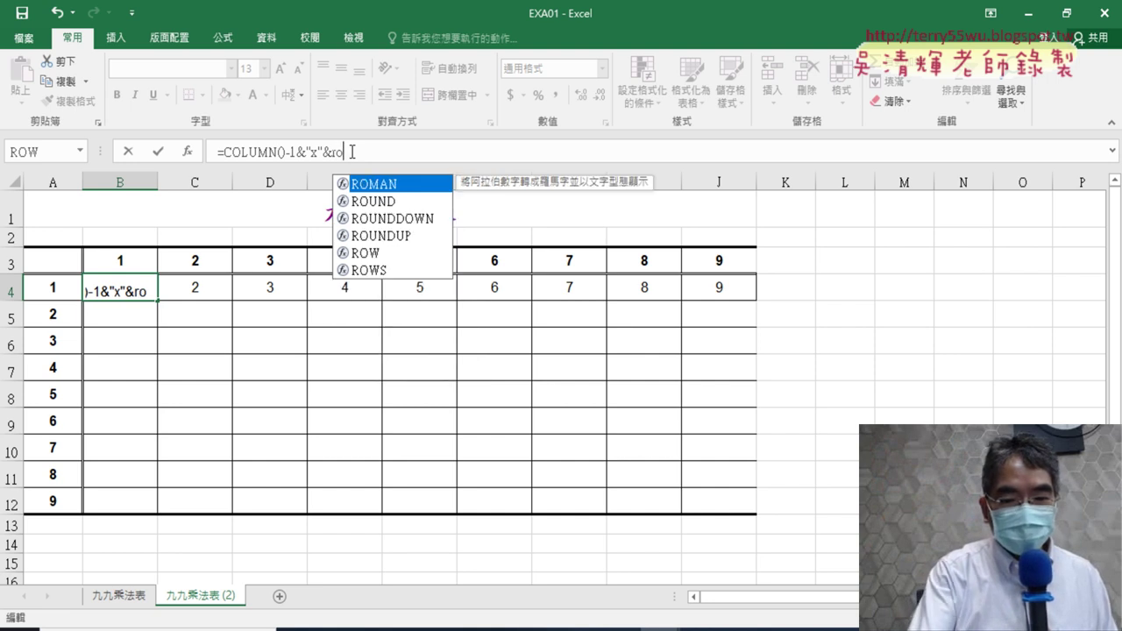
{"action": "type", "text": "w()-"}
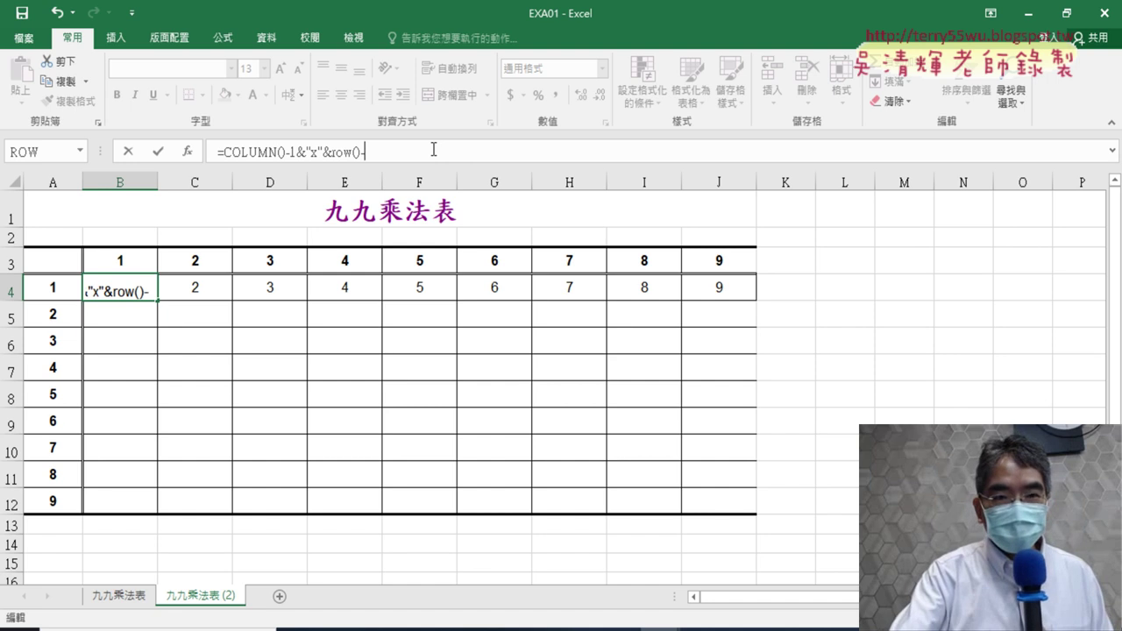
{"action": "type", "text": "3"}
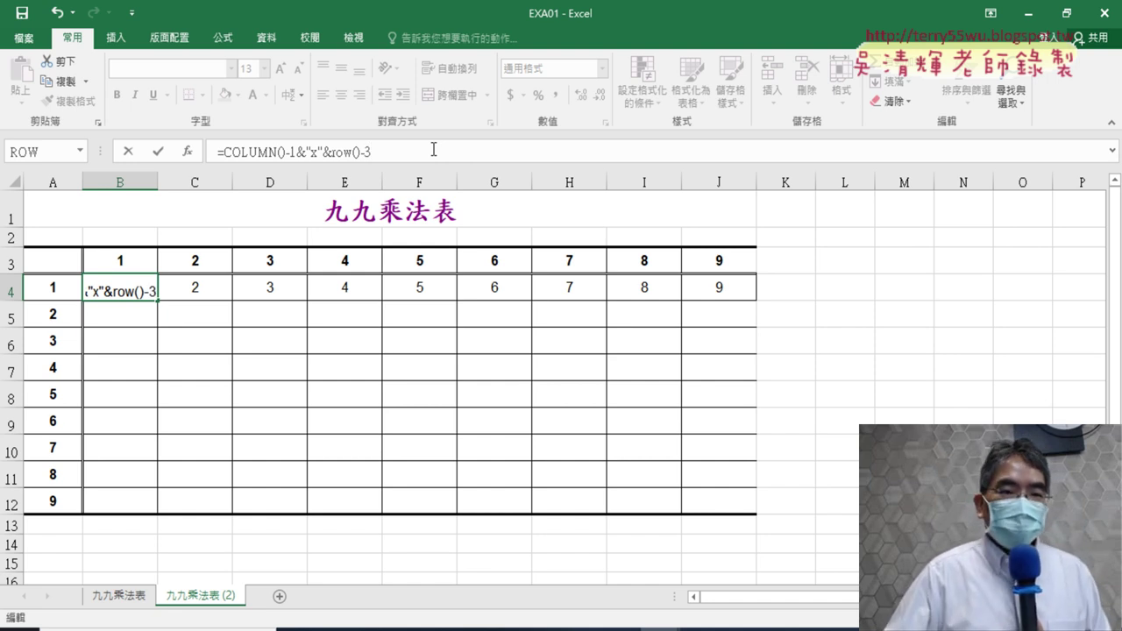
{"action": "left_click", "coordinate": [159, 152]}
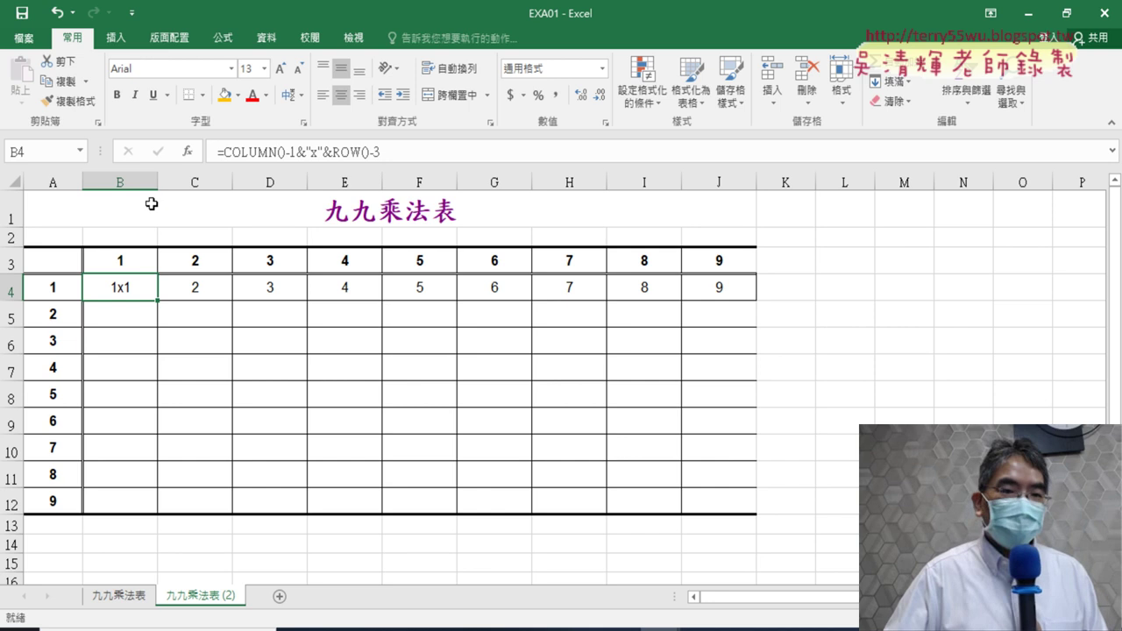
{"action": "left_click_drag", "start_coordinate": [160, 303], "coordinate": [160, 511]}
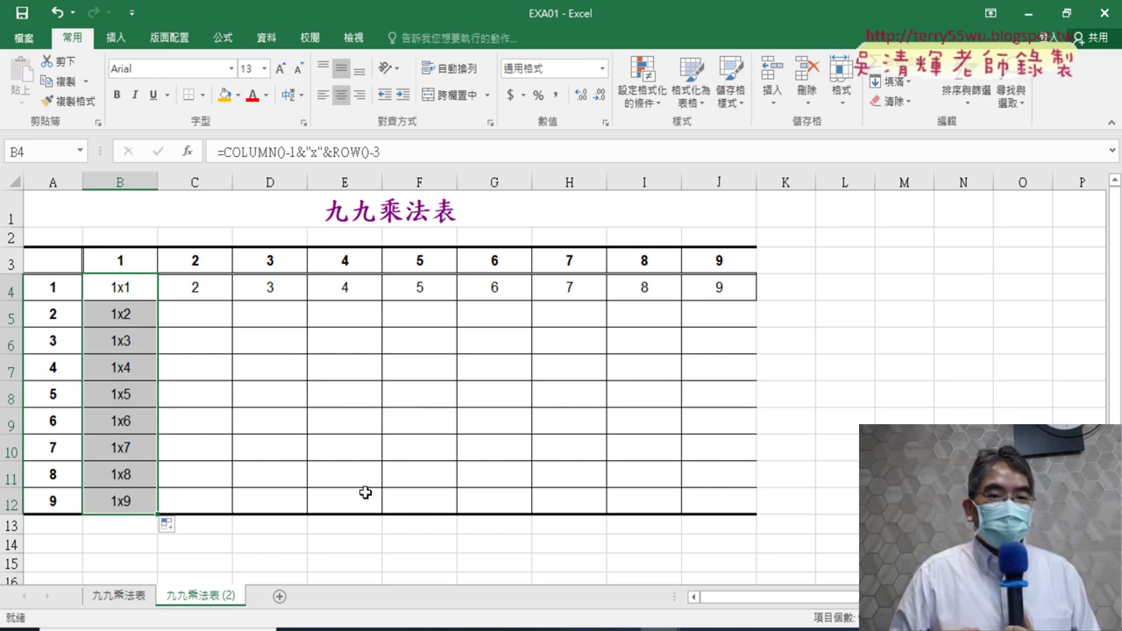
{"action": "left_click", "coordinate": [141, 289]}
Append &"="& and a pasted copy of COLUMN()-1&"x"&ROW()-3 to B4's formula
{"action": "left_click", "coordinate": [404, 155]}
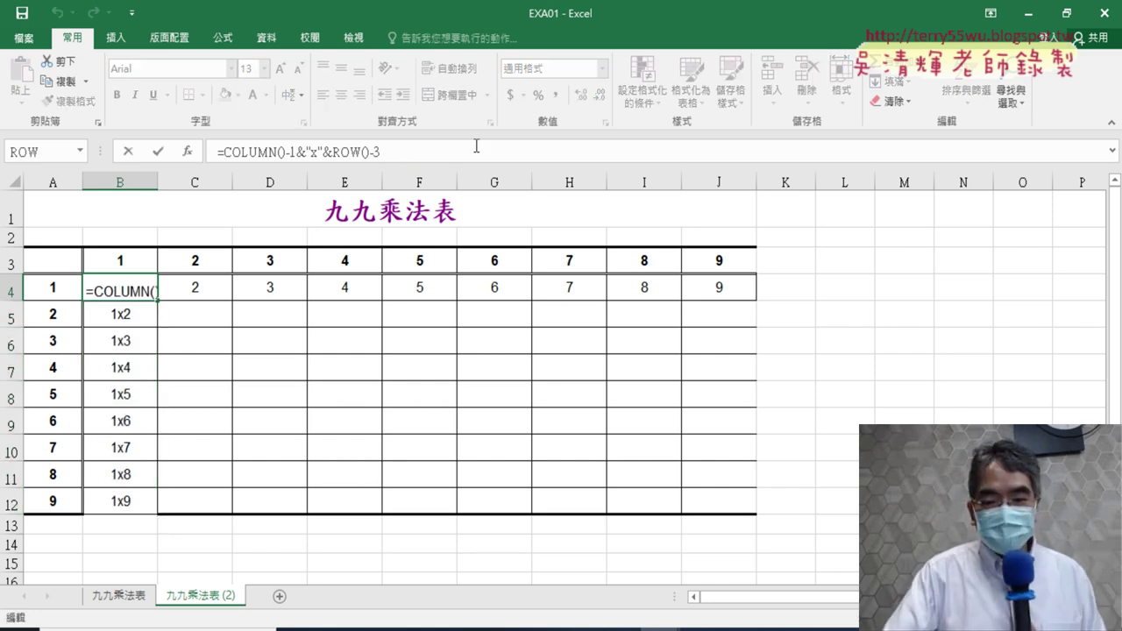
{"action": "type", "text": "&"}
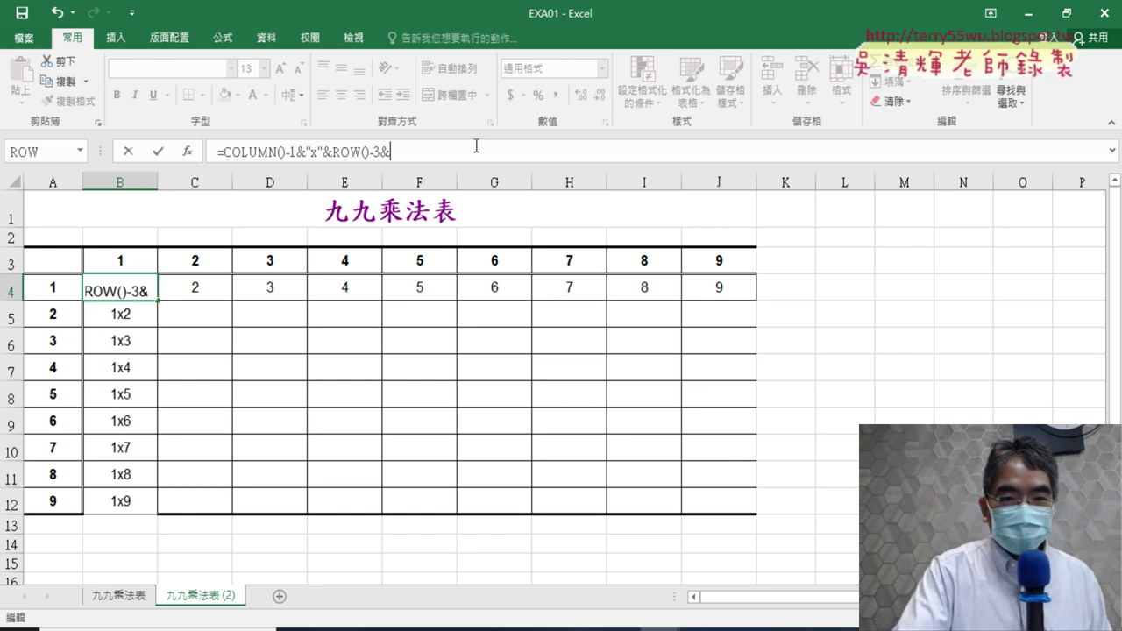
{"action": "type", "text": "\""}
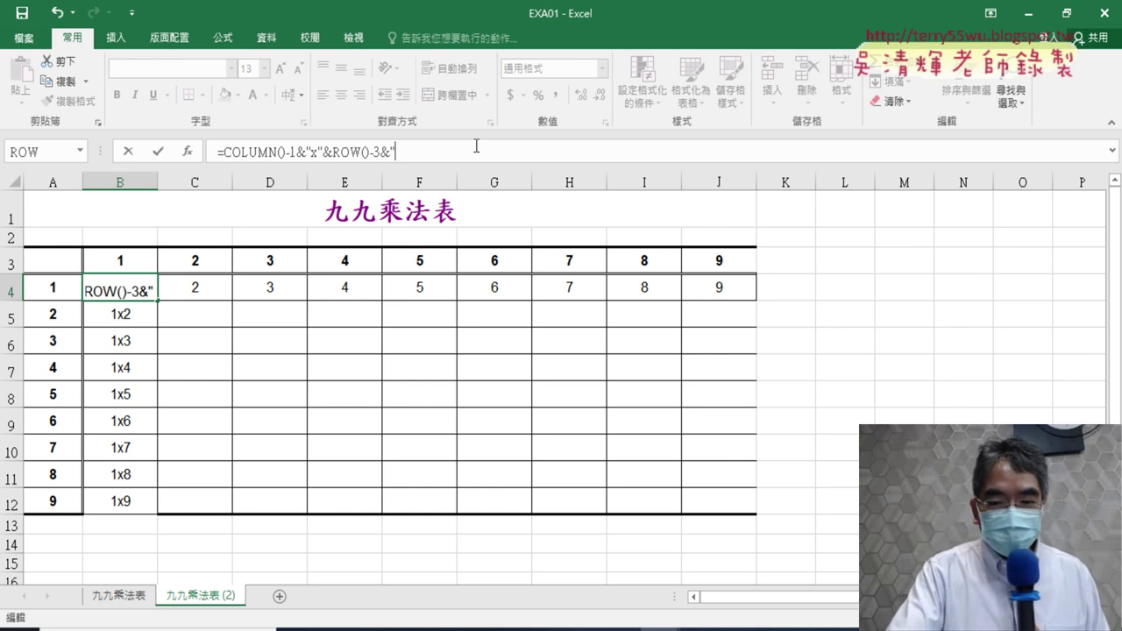
{"action": "type", "text": "=\""}
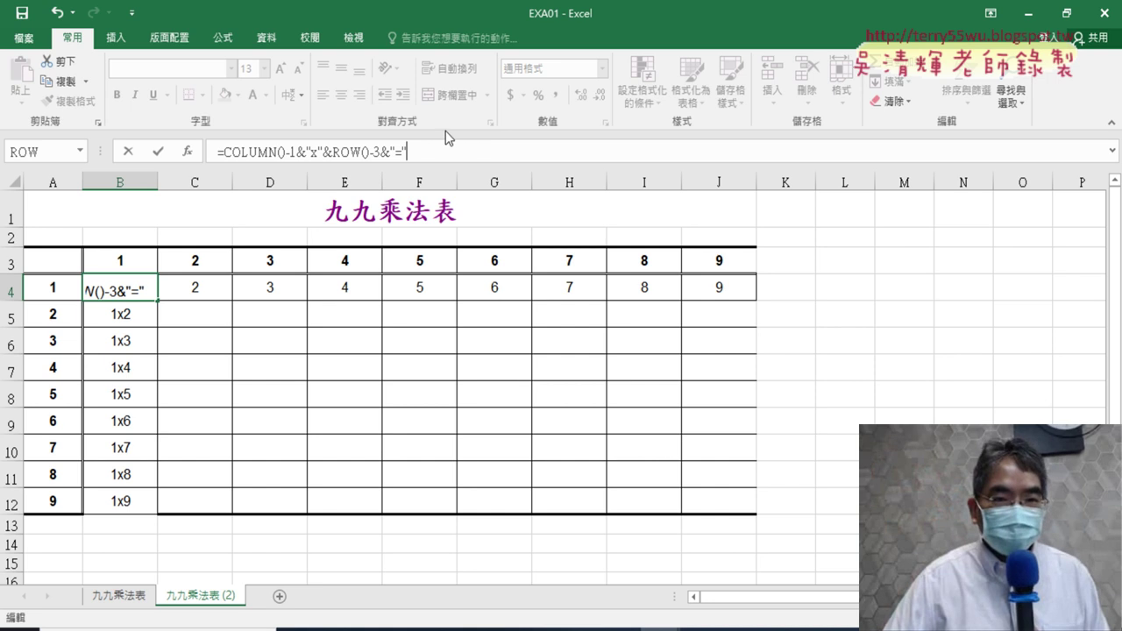
{"action": "left_click_drag", "start_coordinate": [226, 152], "coordinate": [361, 151]}
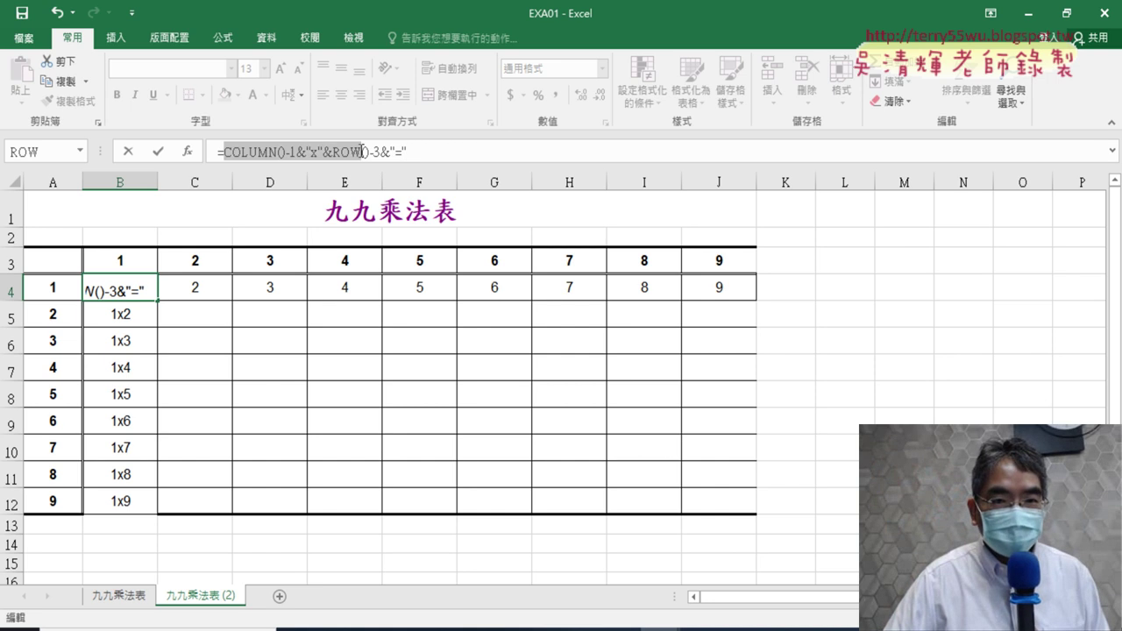
{"action": "right_click", "coordinate": [356, 151]}
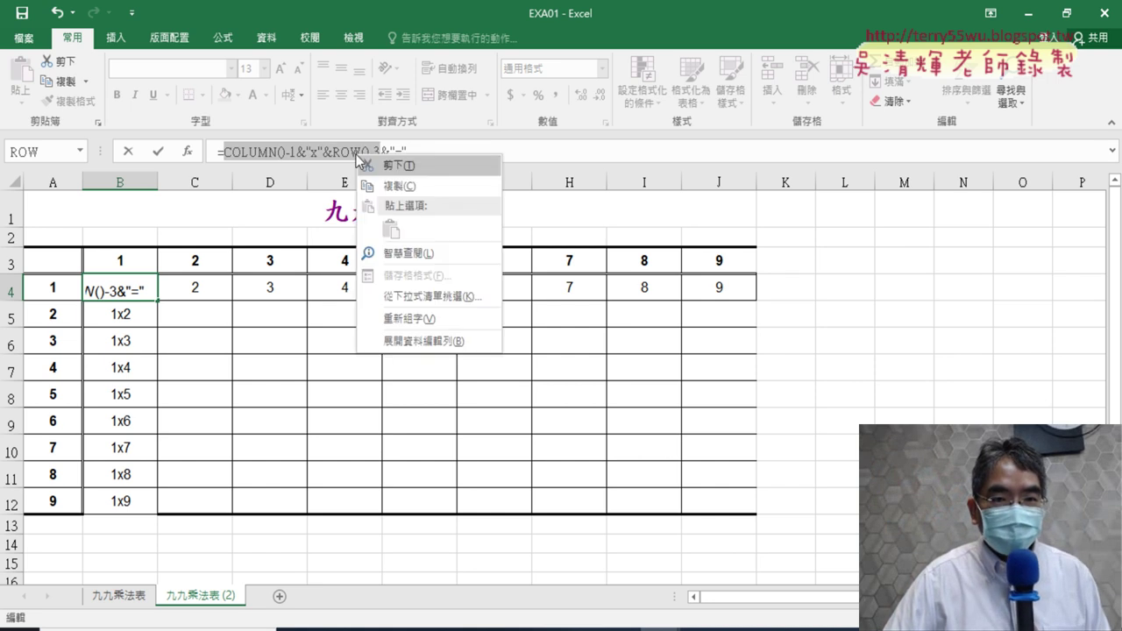
{"action": "left_click", "coordinate": [402, 184]}
{"action": "left_click", "coordinate": [441, 153]}
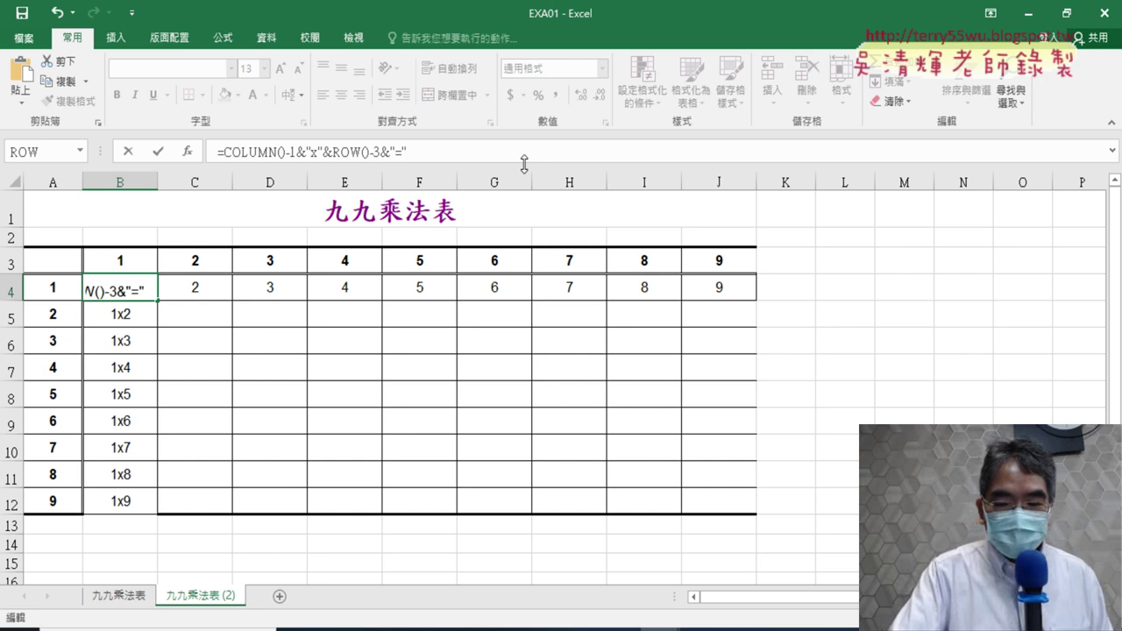
{"action": "type", "text": "&"}
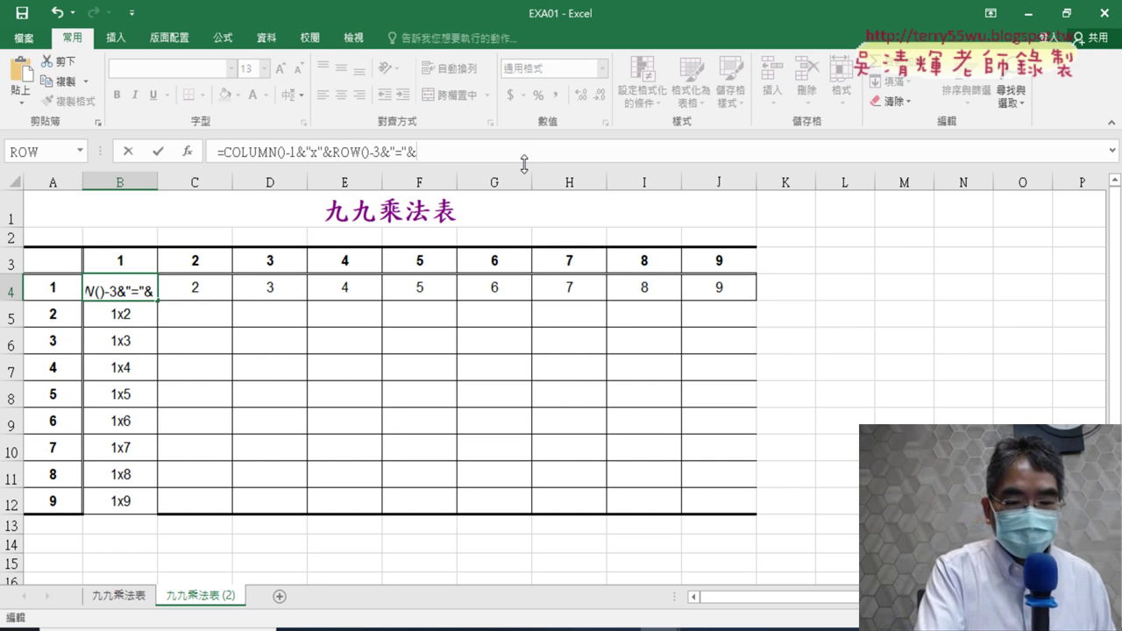
{"action": "type", "text": "COLUMN()-1&\"x\"&ROW()-3"}
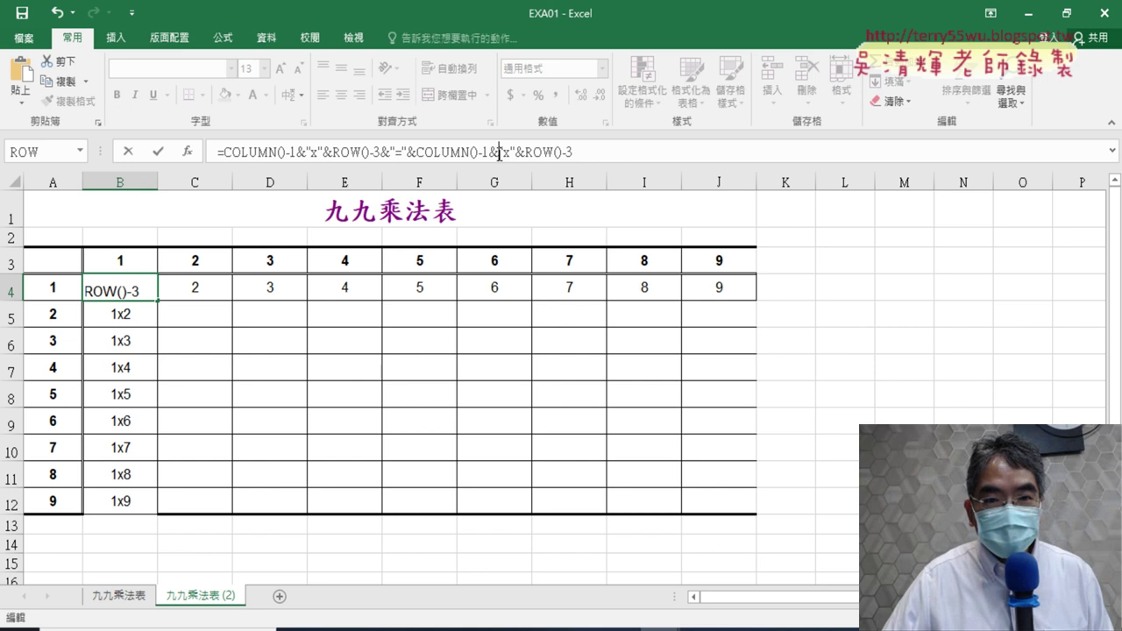
Replace the pasted &"x"& with * and commit, so B4 displays 1x1=-5
{"action": "left_click_drag", "start_coordinate": [494, 153], "coordinate": [510, 154]}
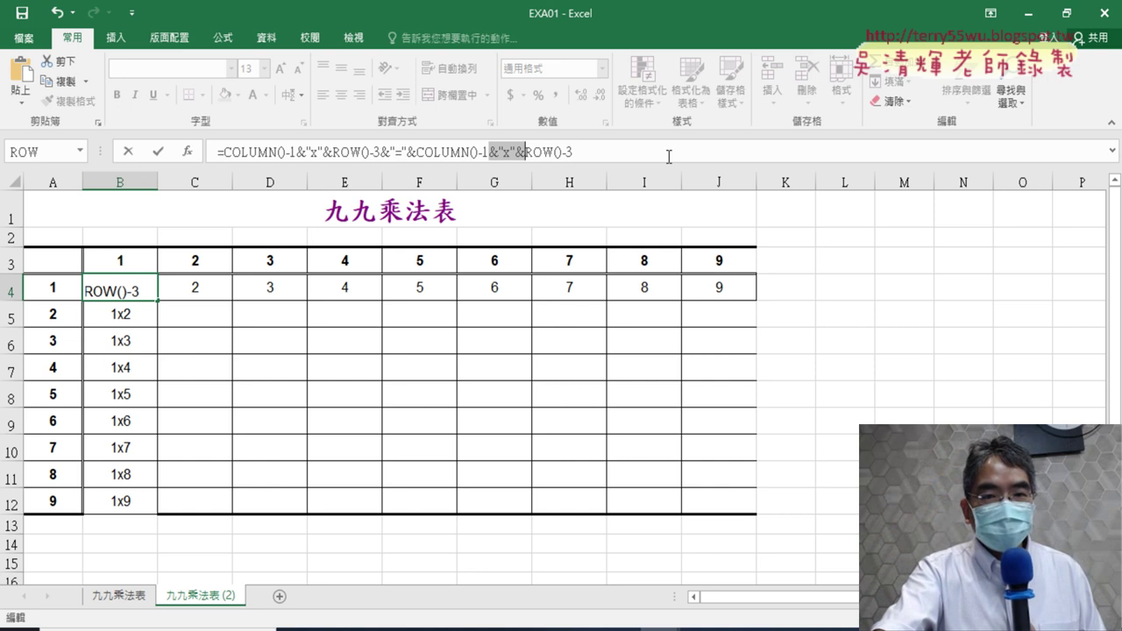
{"action": "key", "text": "Delete"}
{"action": "key", "text": "Delete"}
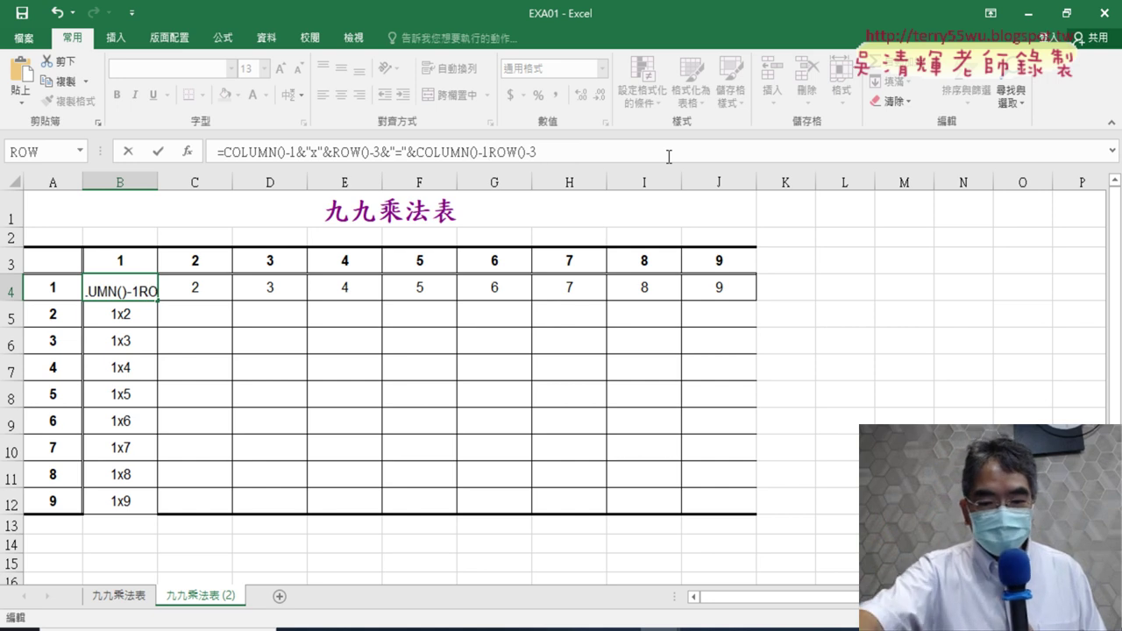
{"action": "type", "text": "*"}
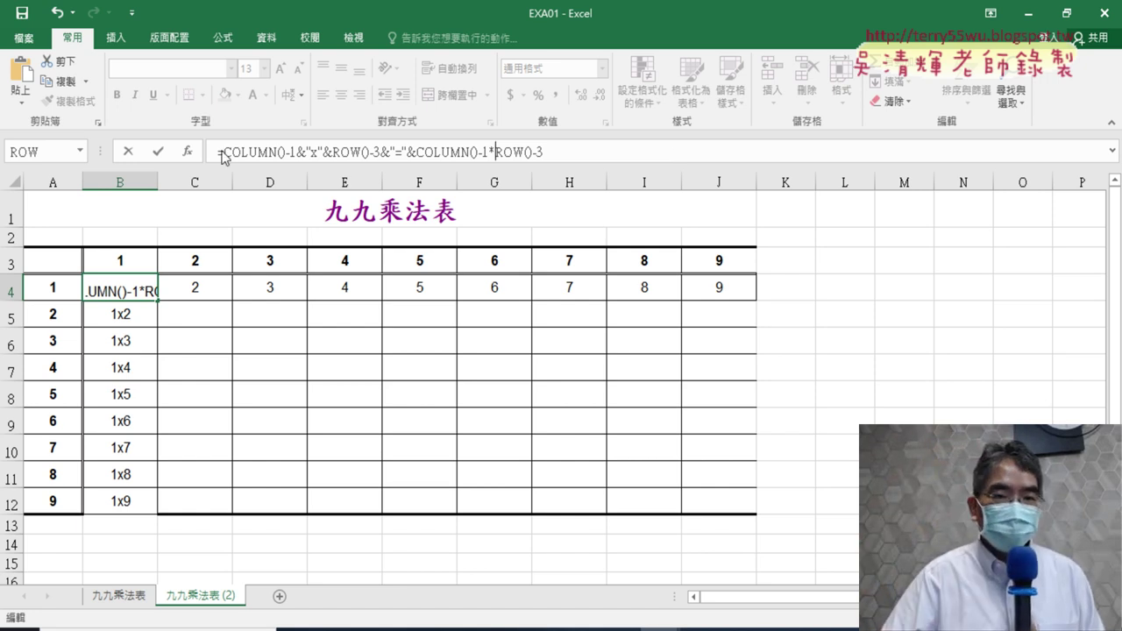
{"action": "left_click", "coordinate": [163, 151]}
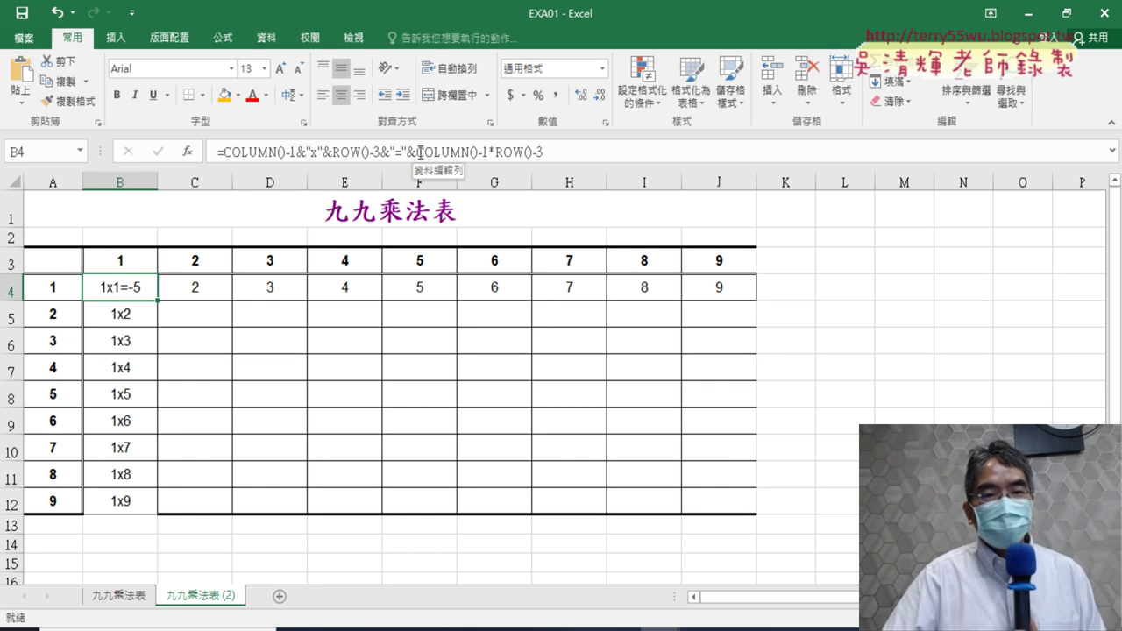
Change B4's product to (COLUMN()-1)*(ROW()-3) so the cell shows 1x1=1
{"action": "left_click_drag", "start_coordinate": [417, 152], "coordinate": [488, 151]}
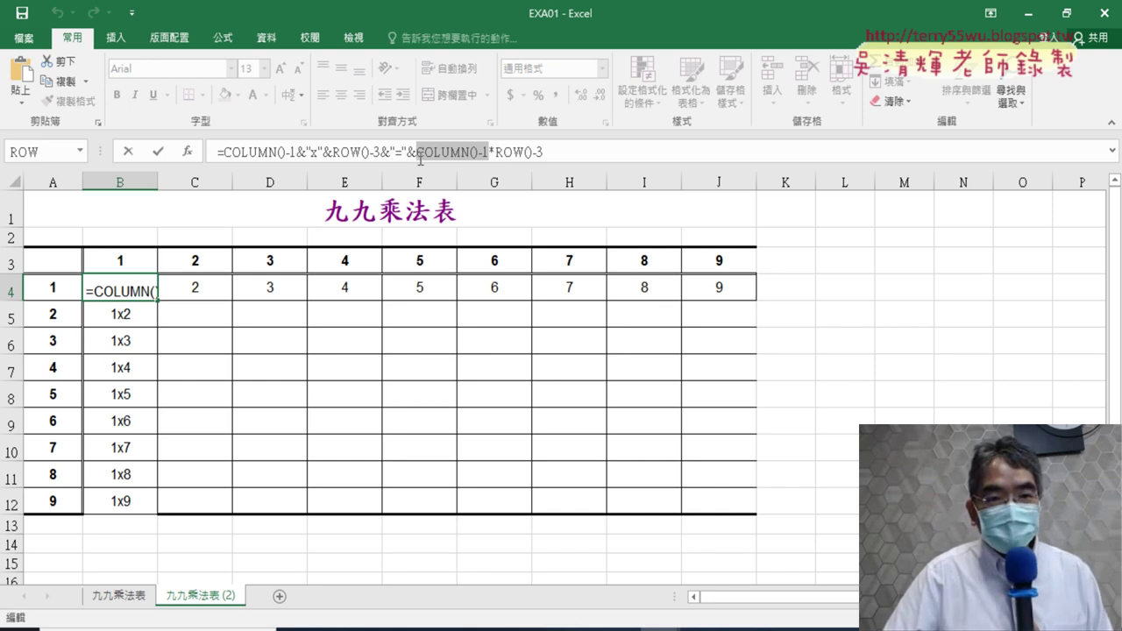
{"action": "key", "text": "Left"}
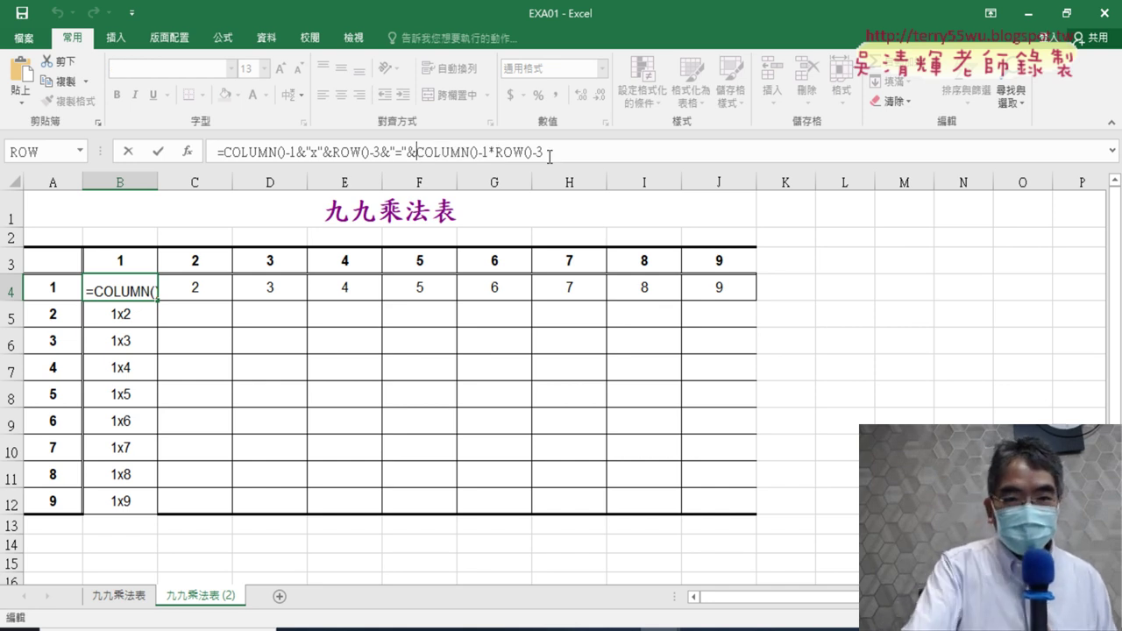
{"action": "type", "text": "("}
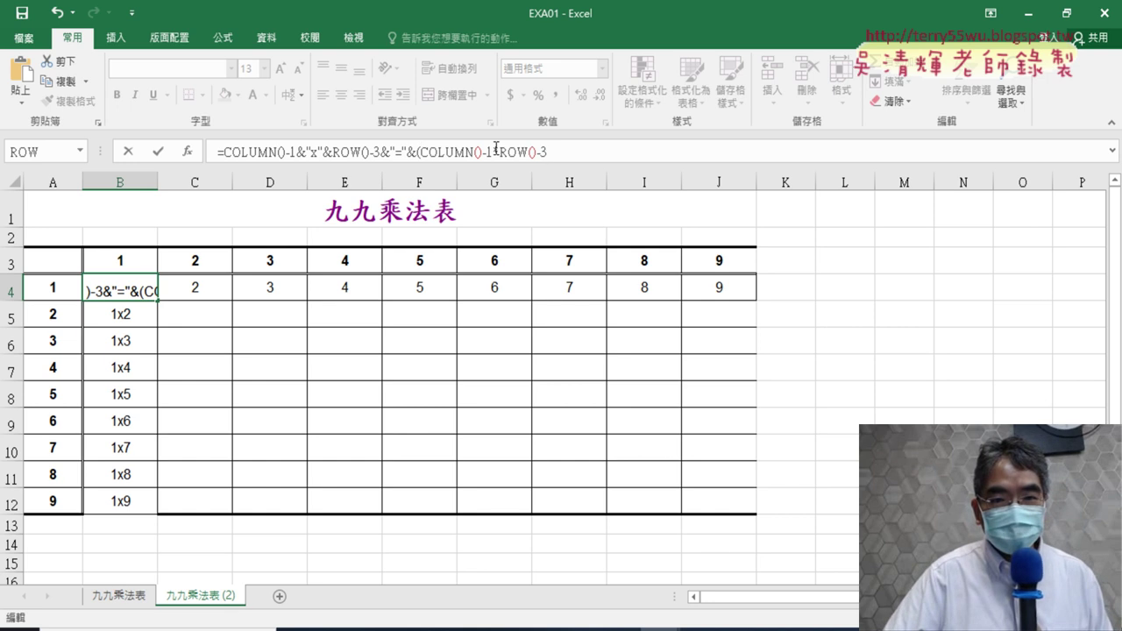
{"action": "type", "text": ")"}
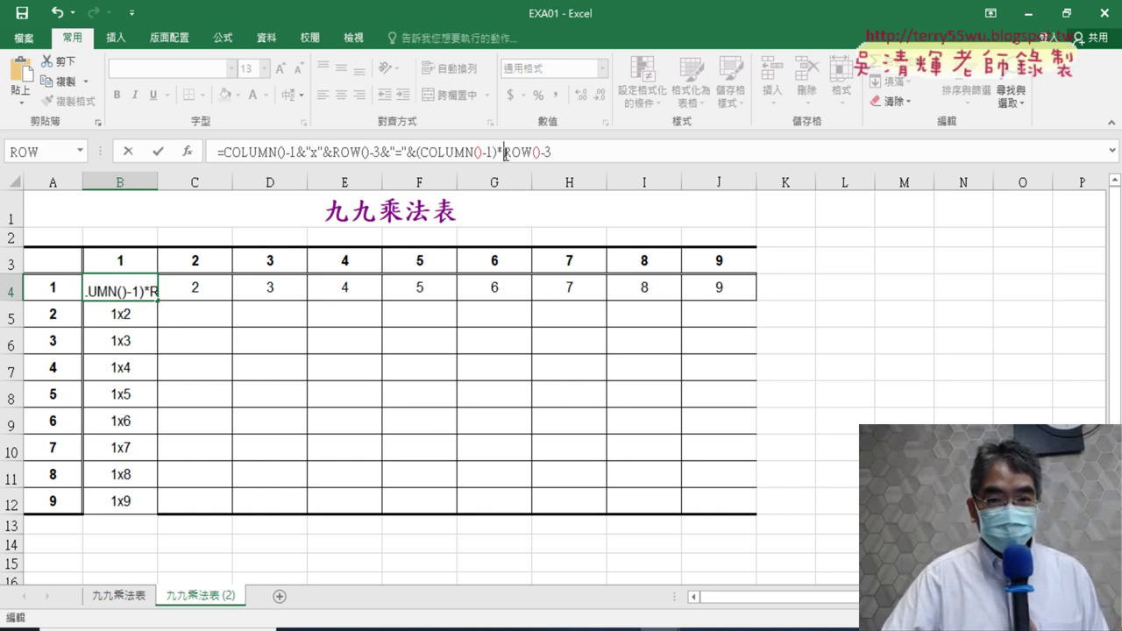
{"action": "key", "text": "Right"}
{"action": "type", "text": "("}
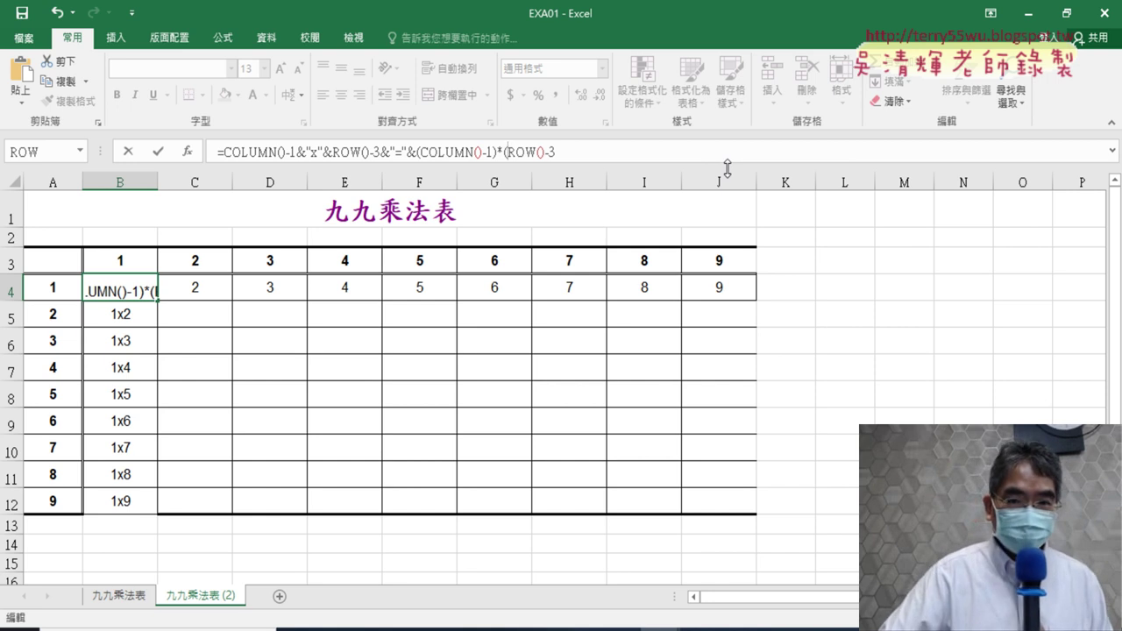
{"action": "left_click", "coordinate": [607, 152]}
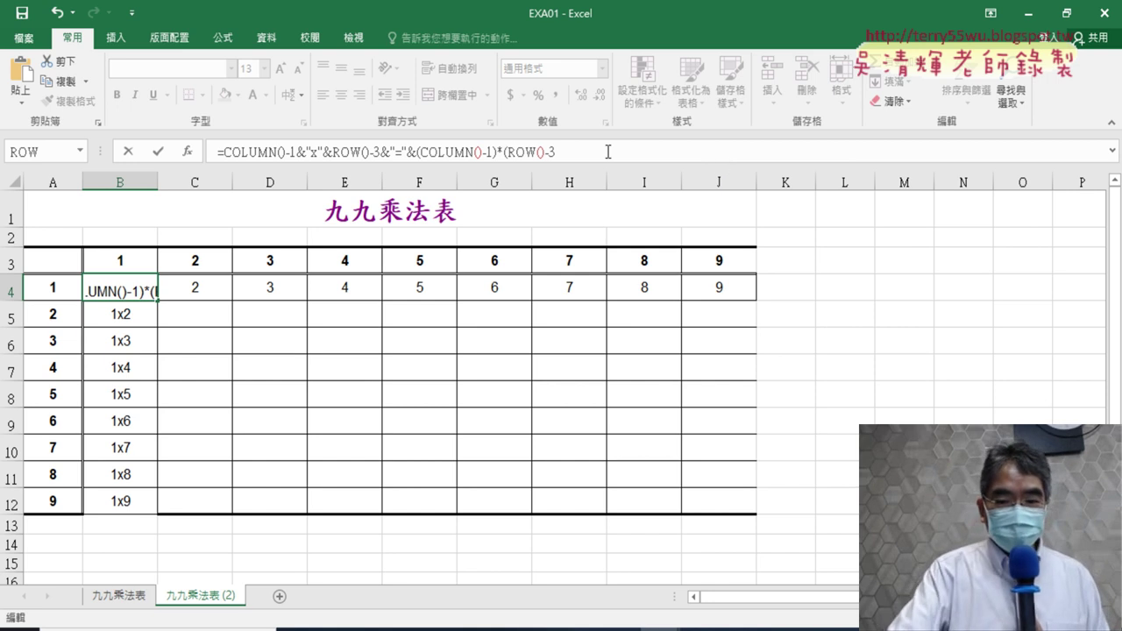
{"action": "type", "text": ")"}
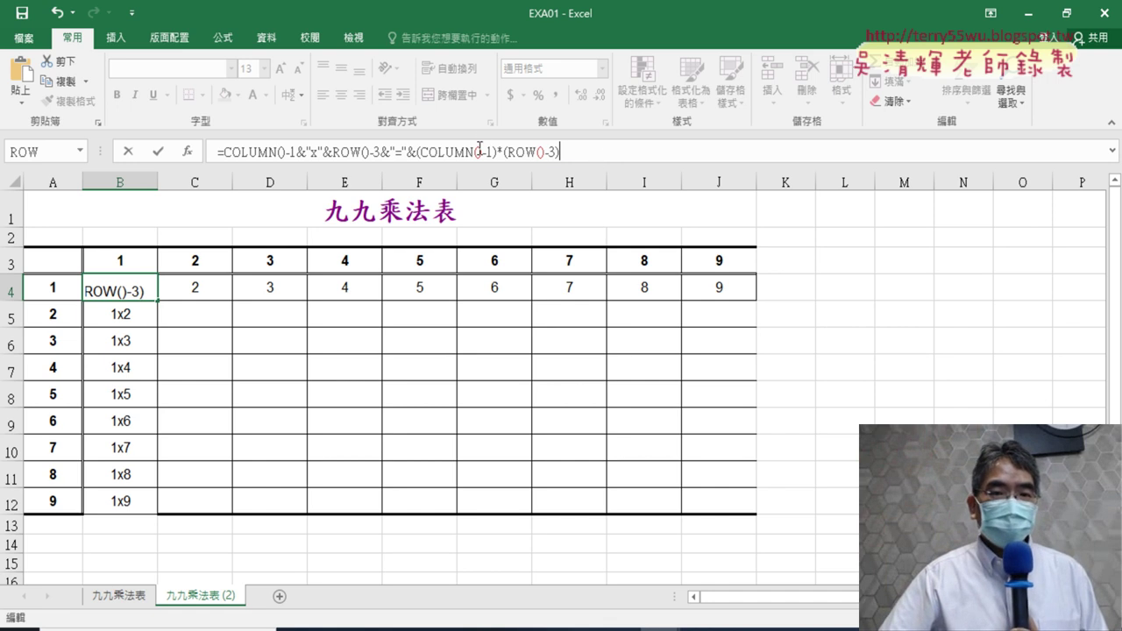
{"action": "left_click", "coordinate": [160, 151]}
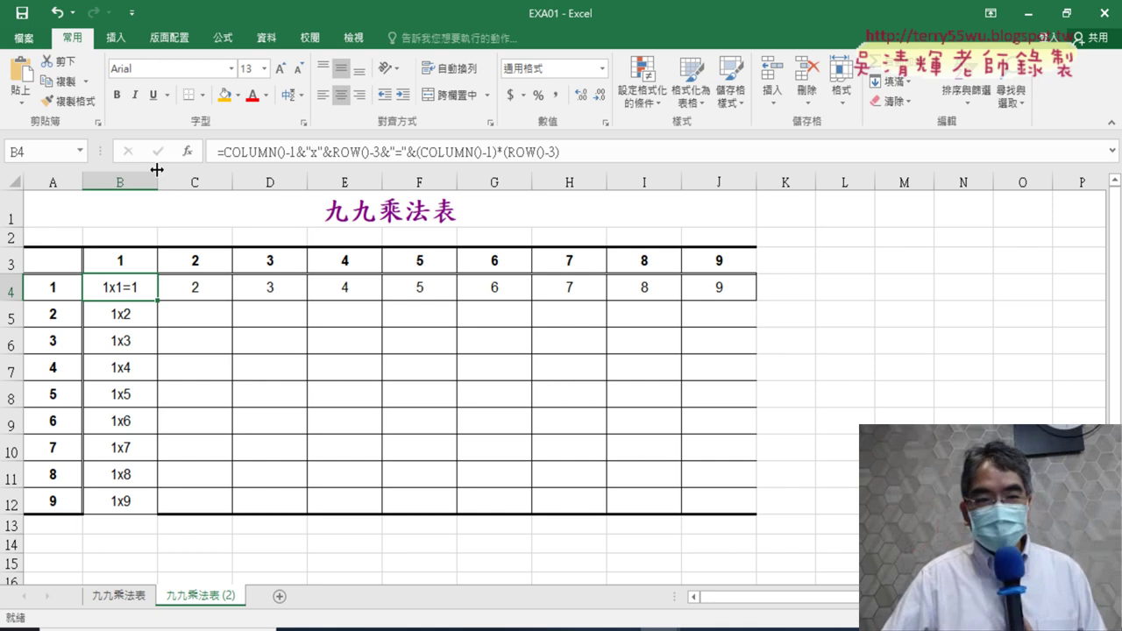
Fill B4's formula down to B12 and across to column J, then reselect B4
{"action": "left_click_drag", "start_coordinate": [158, 299], "coordinate": [155, 508]}
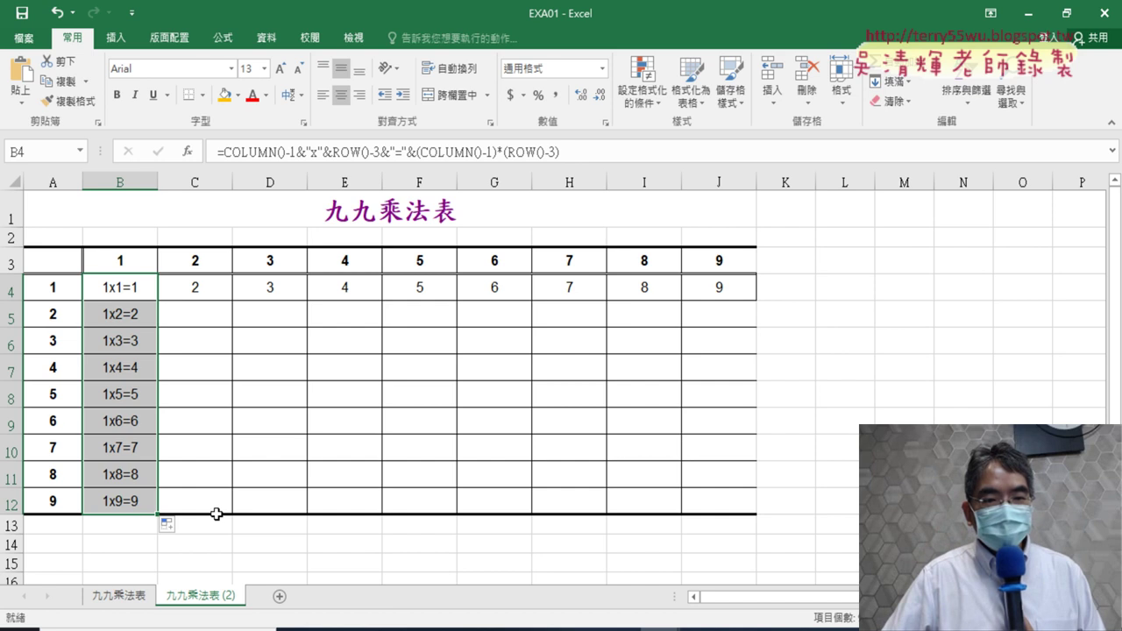
{"action": "left_click_drag", "start_coordinate": [158, 514], "coordinate": [750, 519]}
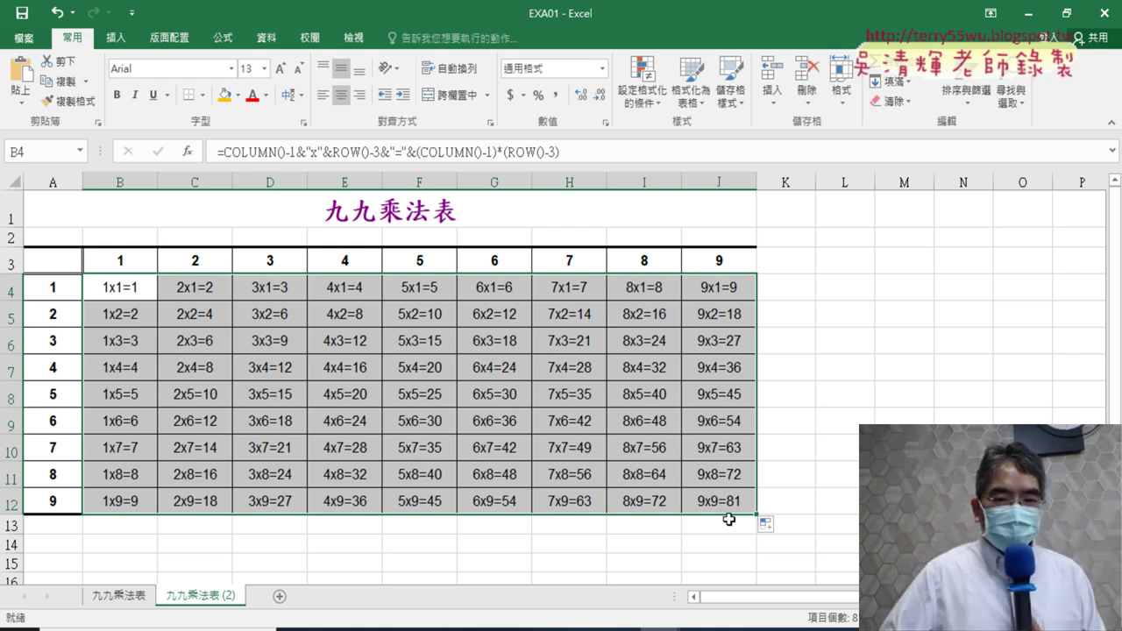
{"action": "left_click", "coordinate": [797, 504]}
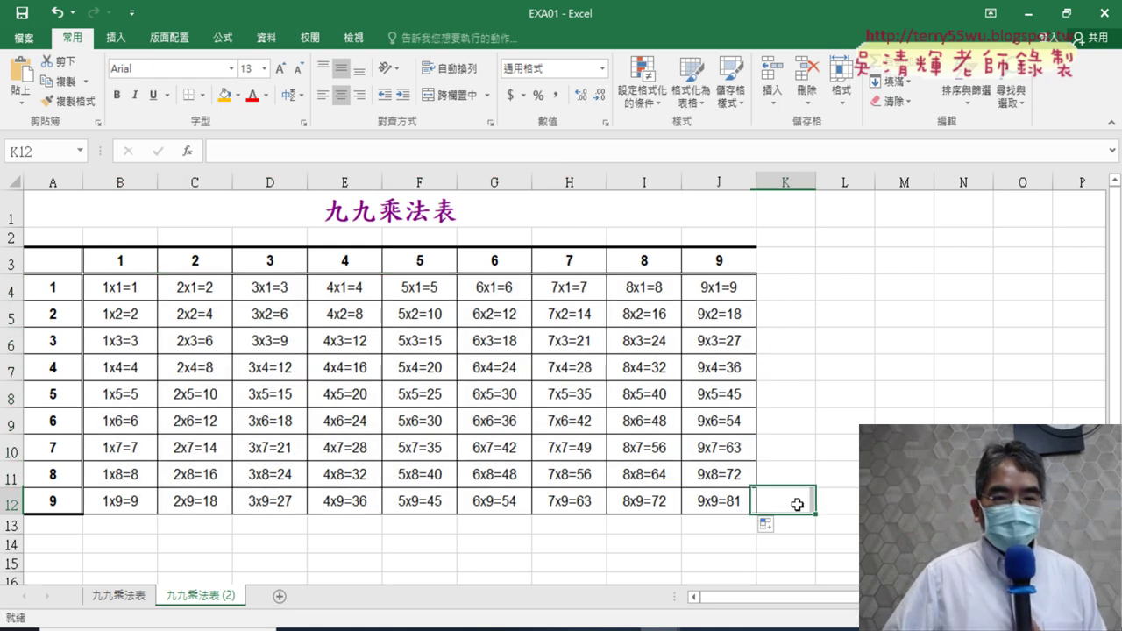
{"action": "left_click", "coordinate": [133, 294]}
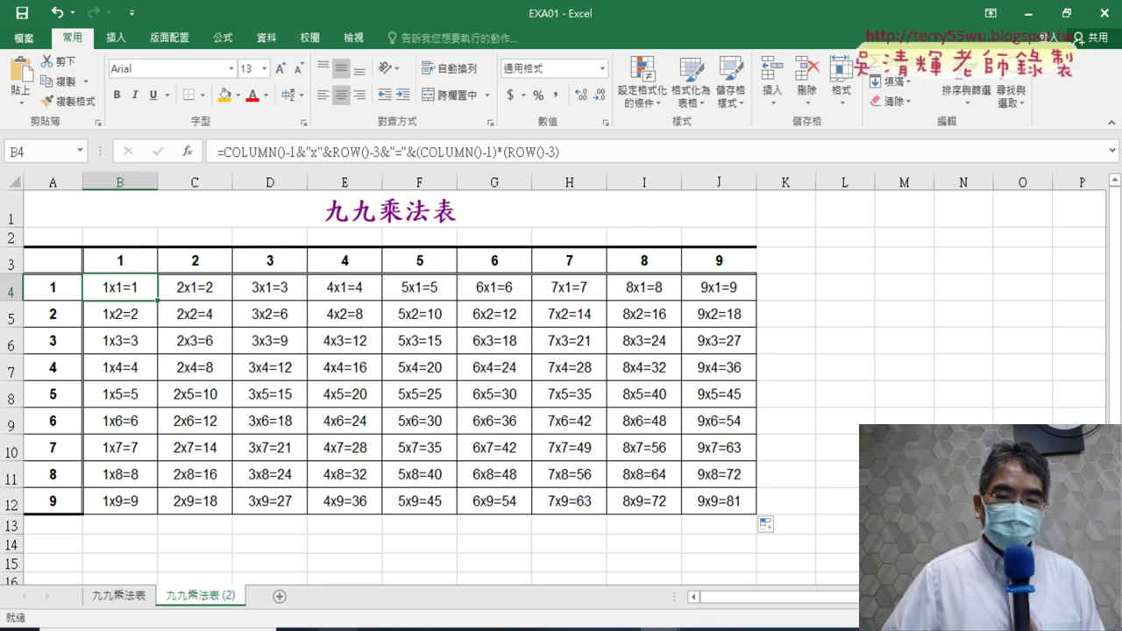
In Edge, view the 108九九乘法表 document and highlight (COLUMN()-1) in its reference formula
{"action": "left_click", "coordinate": [343, 614]}
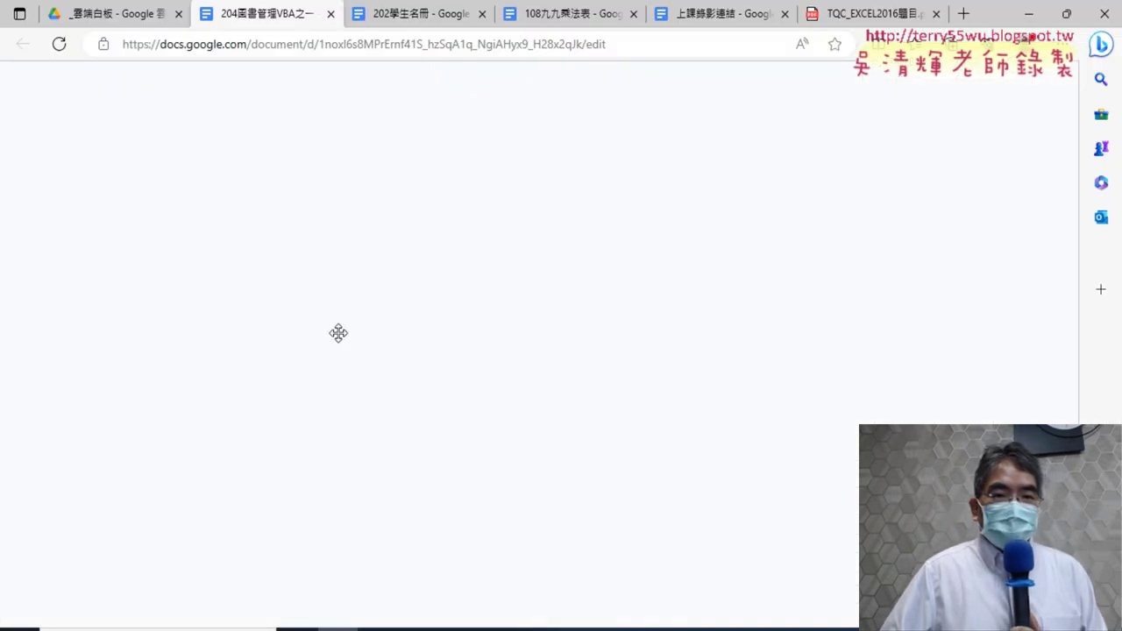
{"action": "left_click", "coordinate": [131, 18]}
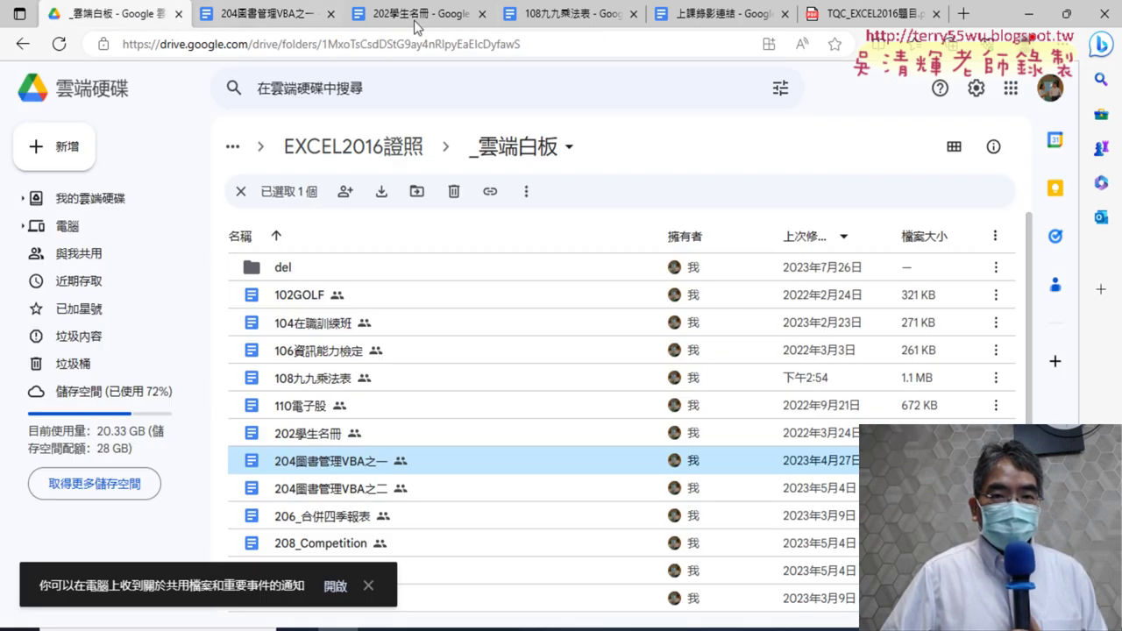
{"action": "left_click", "coordinate": [554, 17]}
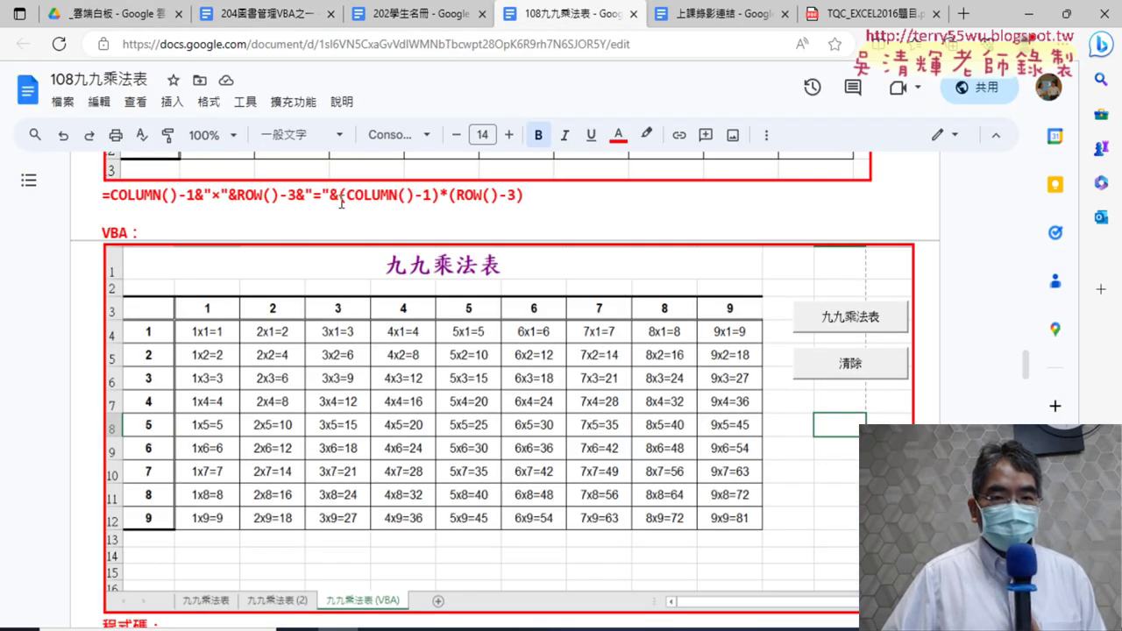
{"action": "left_click_drag", "start_coordinate": [340, 195], "coordinate": [437, 196]}
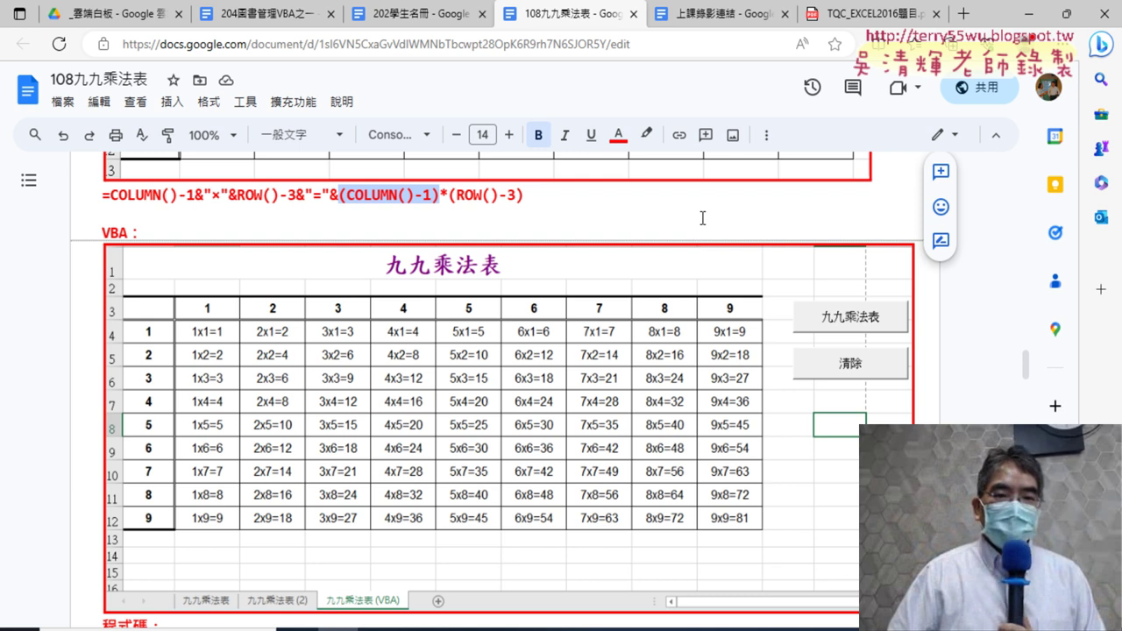
{"action": "scroll", "coordinate": [665, 230], "scroll_direction": "up", "scroll_amount": 2}
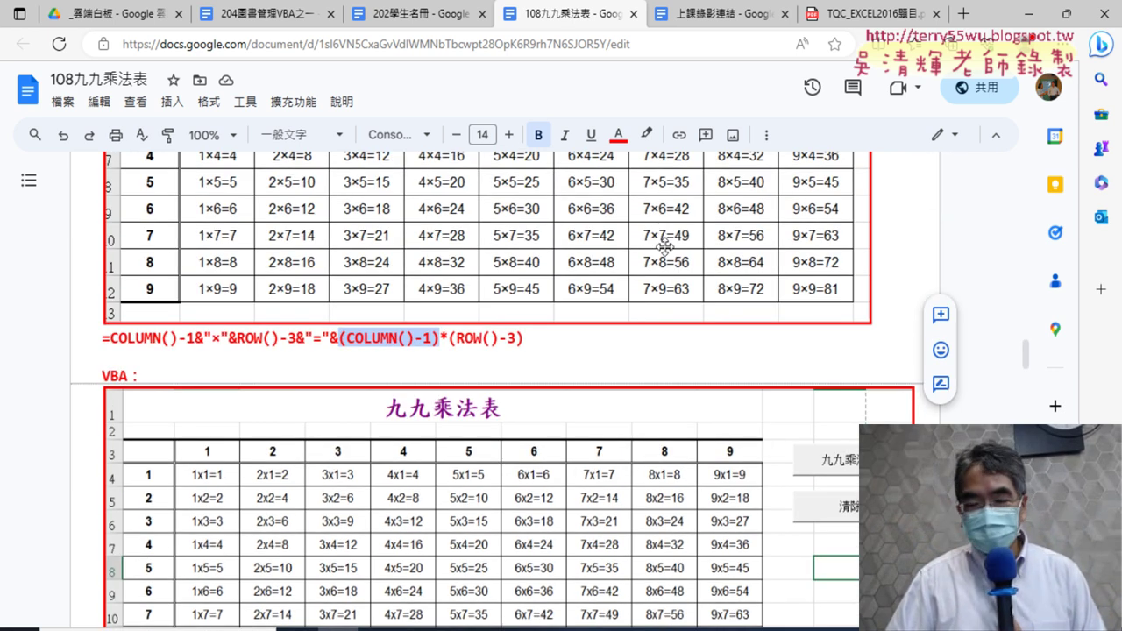